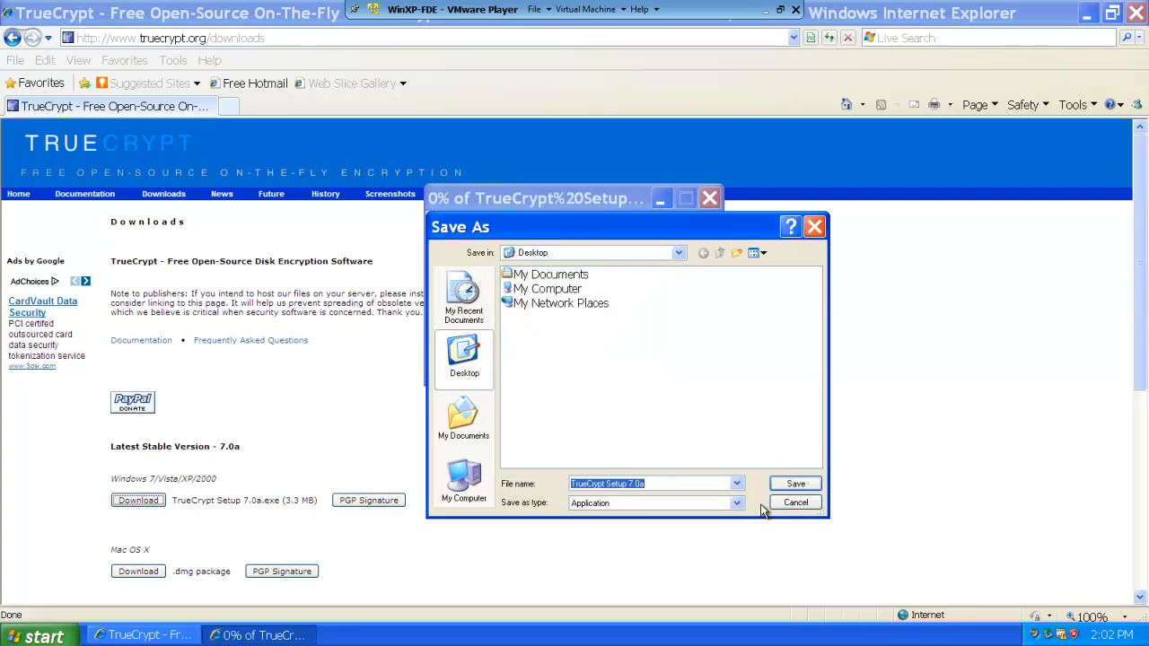
Step: Save the TrueCrypt Setup 7.0a installer to the Desktop, then close the finished download and the browser
left_click(794, 485)
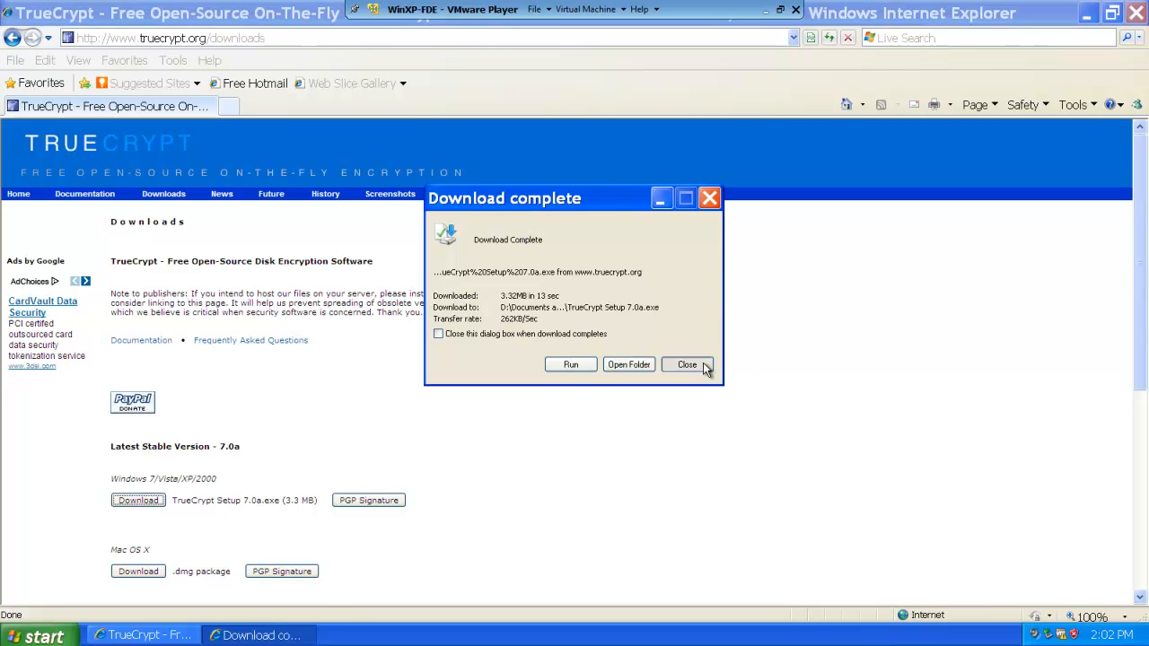
left_click(704, 366)
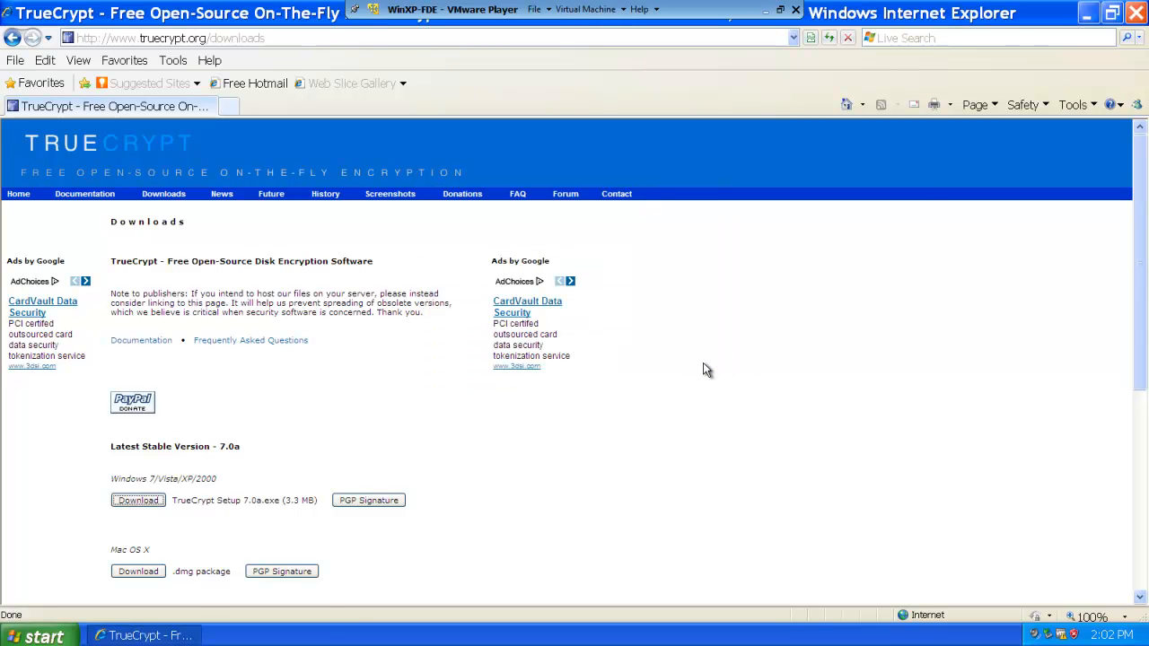
left_click(1136, 12)
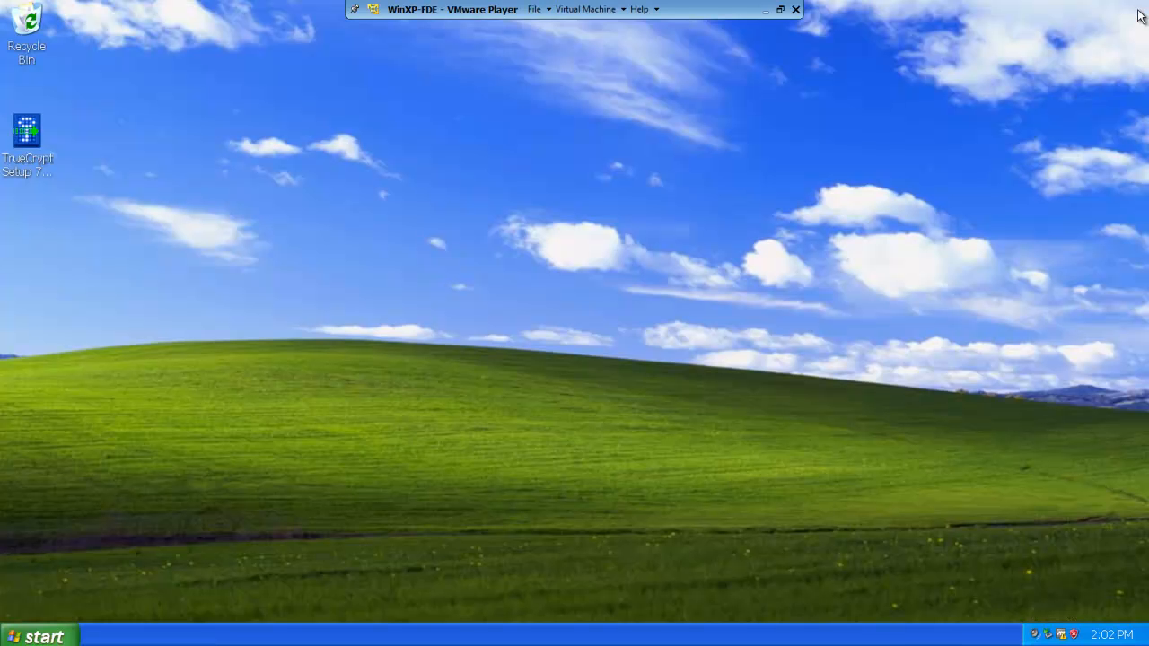
Step: Run the downloaded TrueCrypt Setup 7.0a installer and accept its license terms
double_click(27, 133)
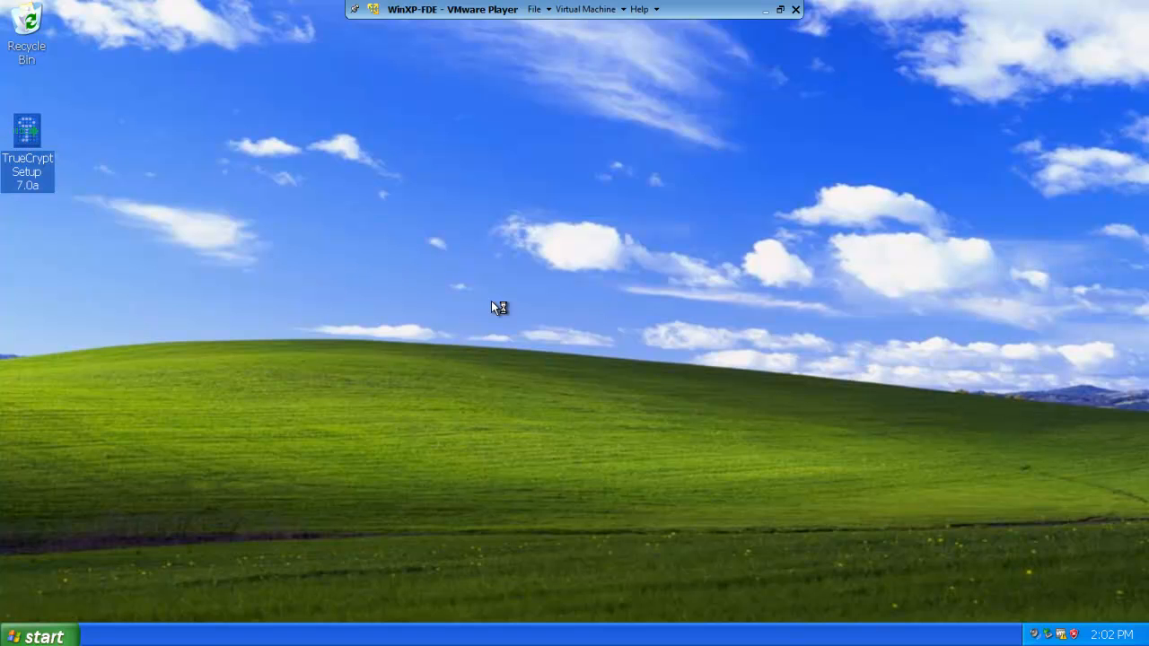
left_click(614, 334)
left_click(549, 408)
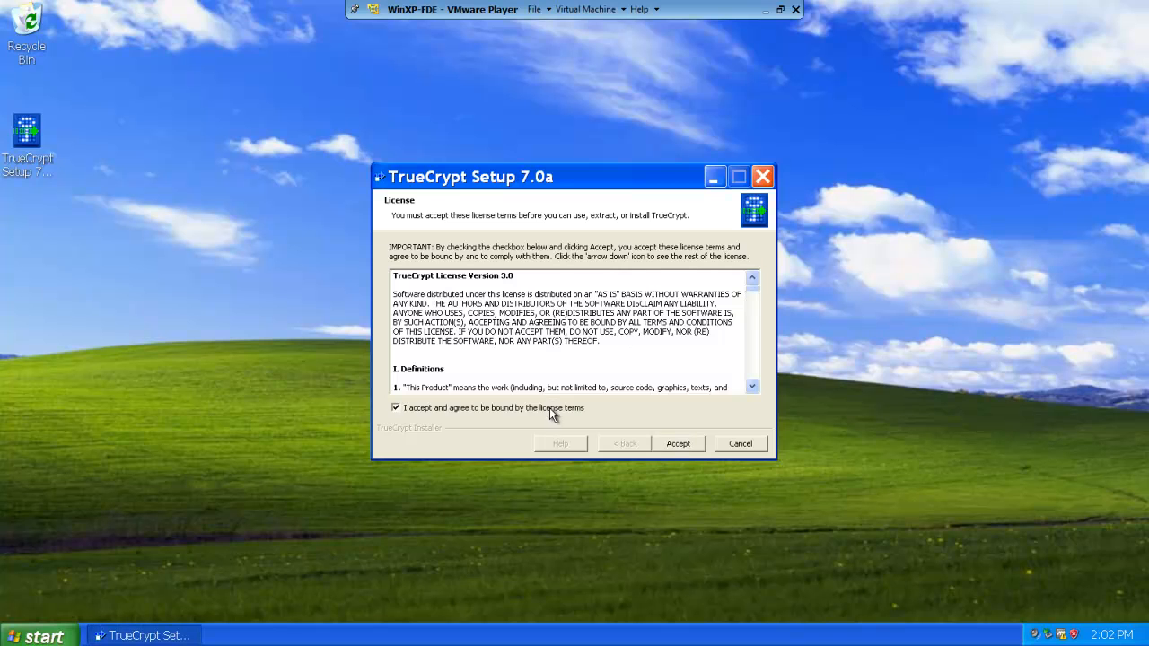
left_click(665, 446)
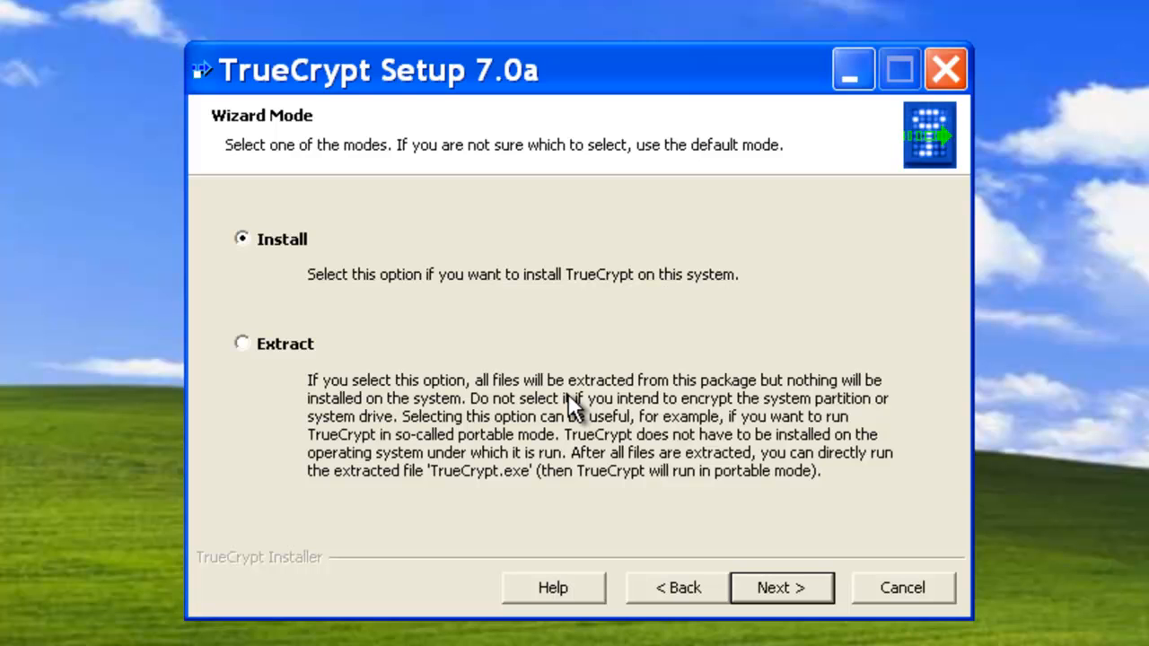
Step: Install TrueCrypt in Install mode to D:\Program Files\TrueCrypt\ with the desktop icon option turned off
left_click(281, 343)
left_click(273, 240)
left_click(764, 591)
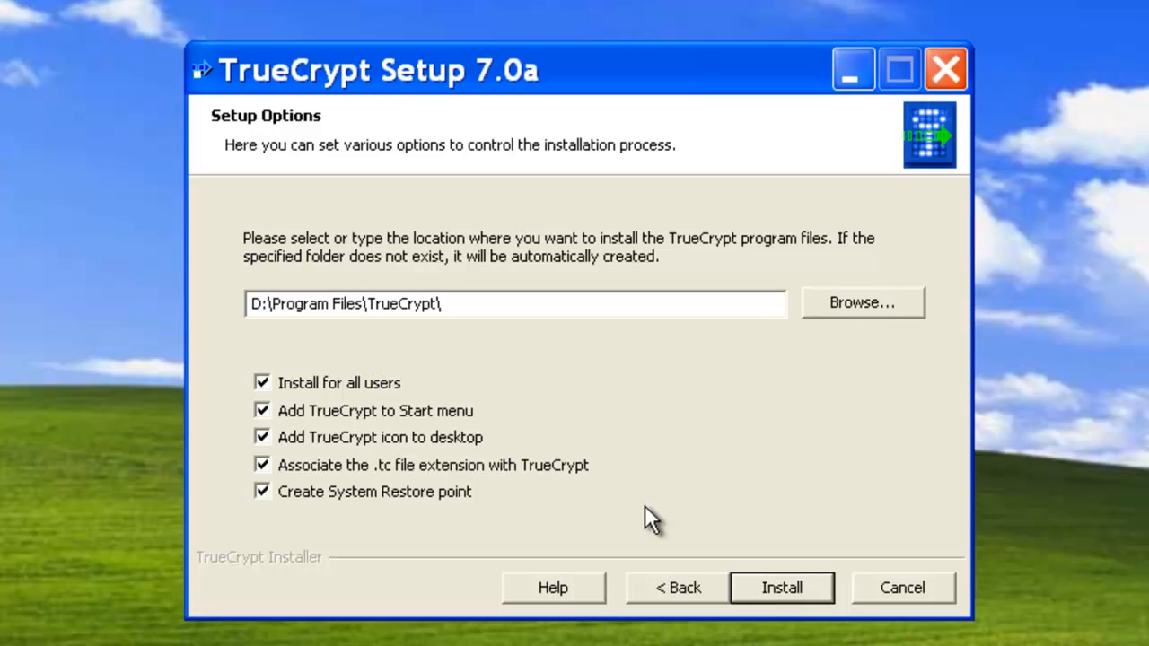
left_click(431, 435)
left_click(772, 598)
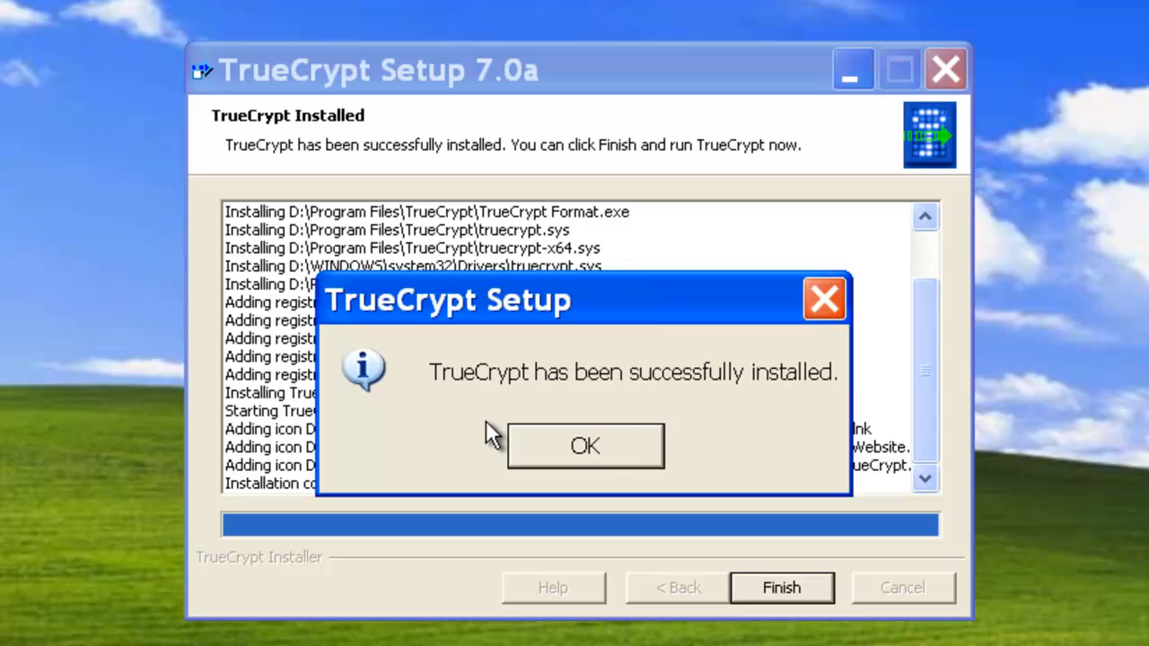
Step: Finish the TrueCrypt setup, declining to view the beginner's tutorial
left_click(611, 448)
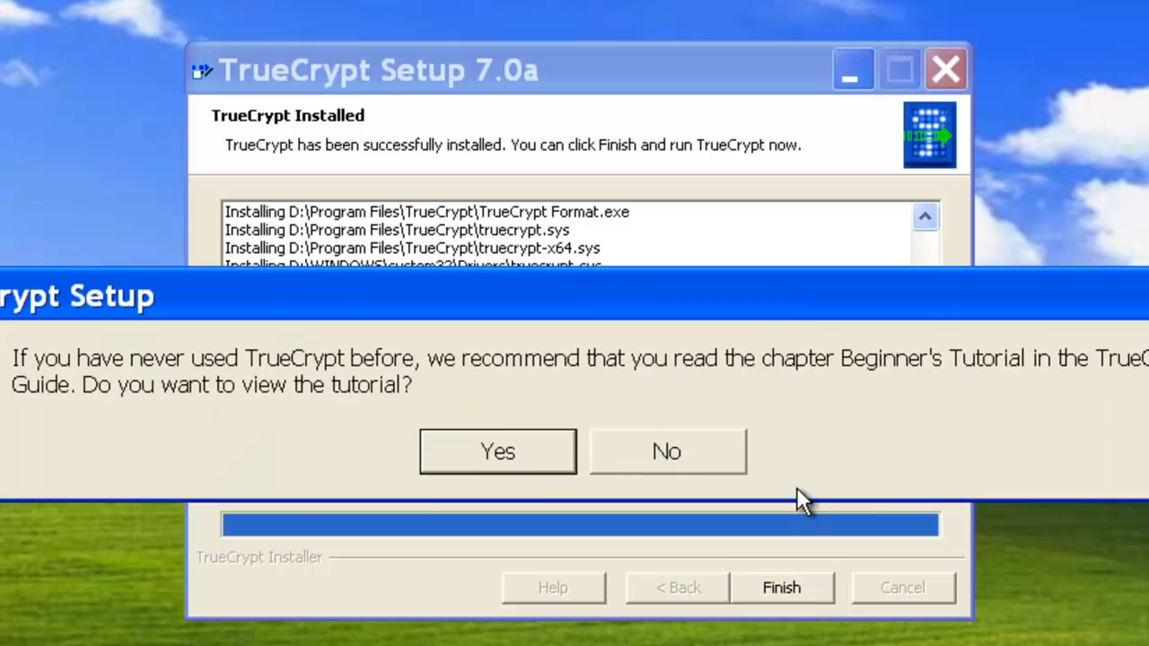
left_click(699, 454)
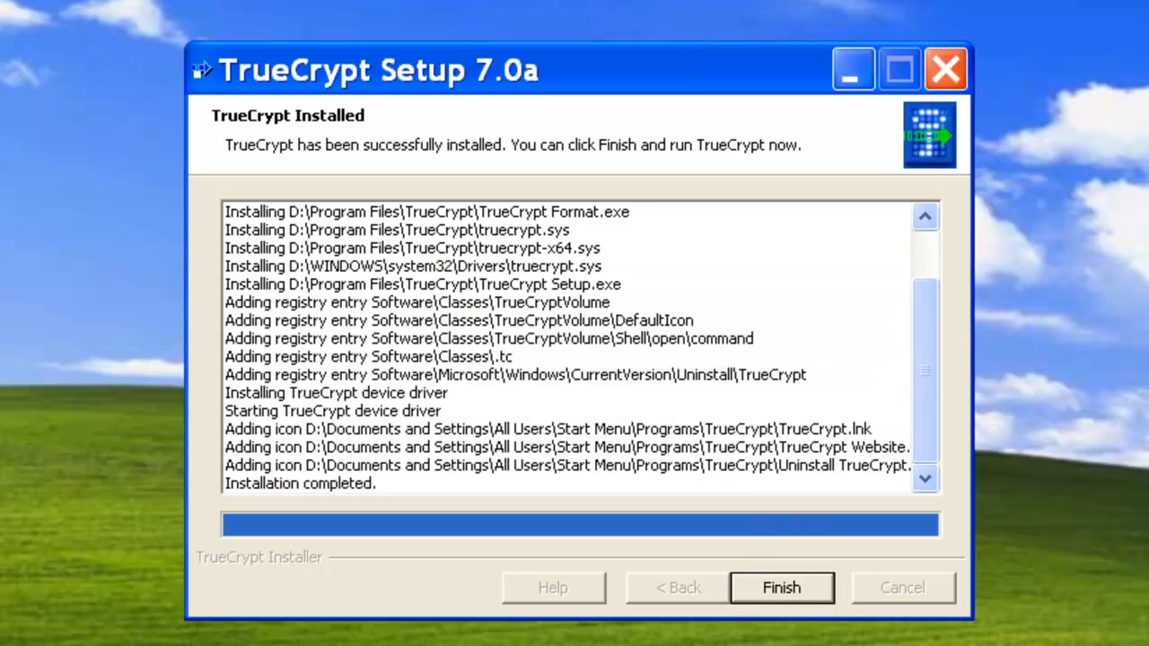
left_click(781, 583)
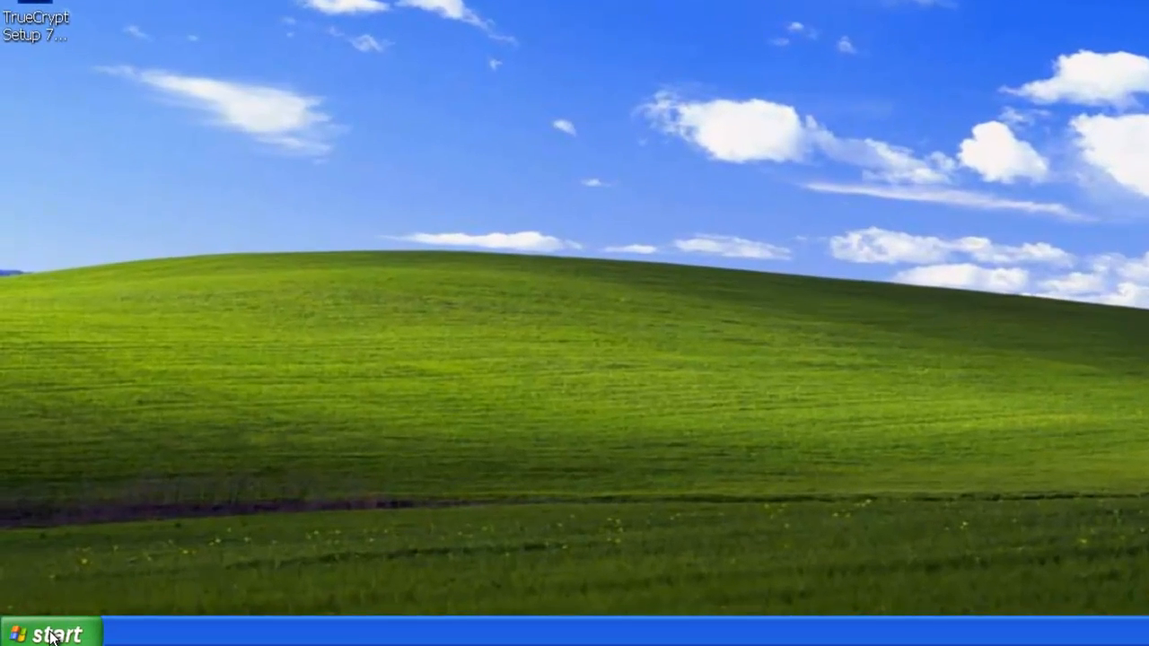
Step: Launch the newly installed TrueCrypt program
left_click(64, 633)
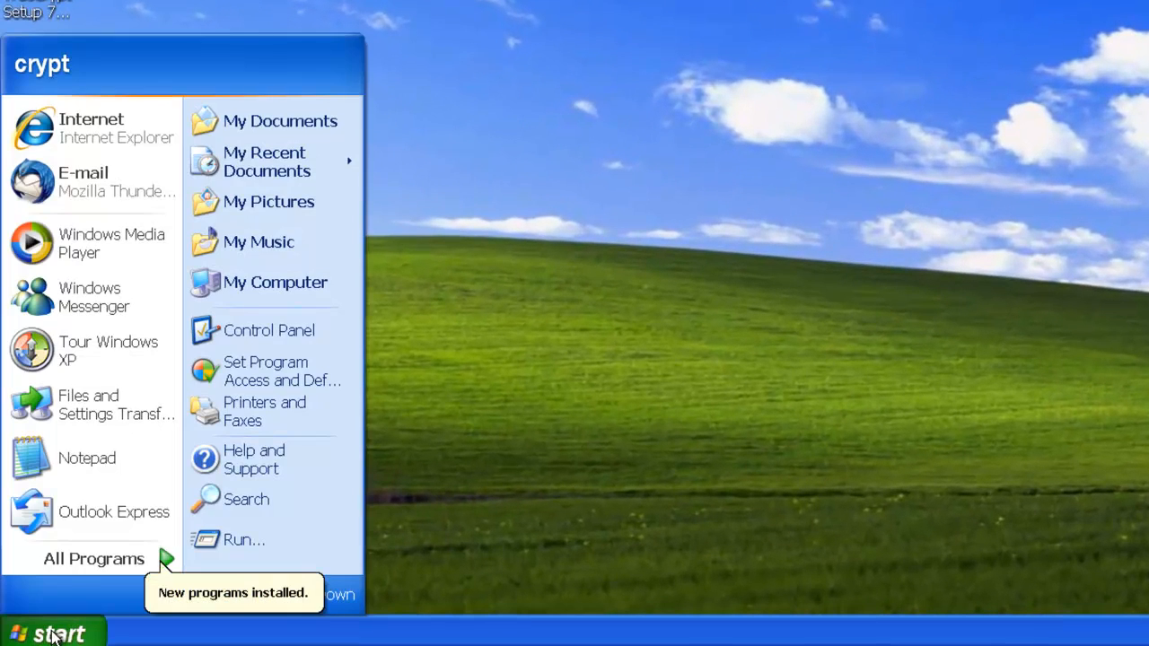
left_click(76, 560)
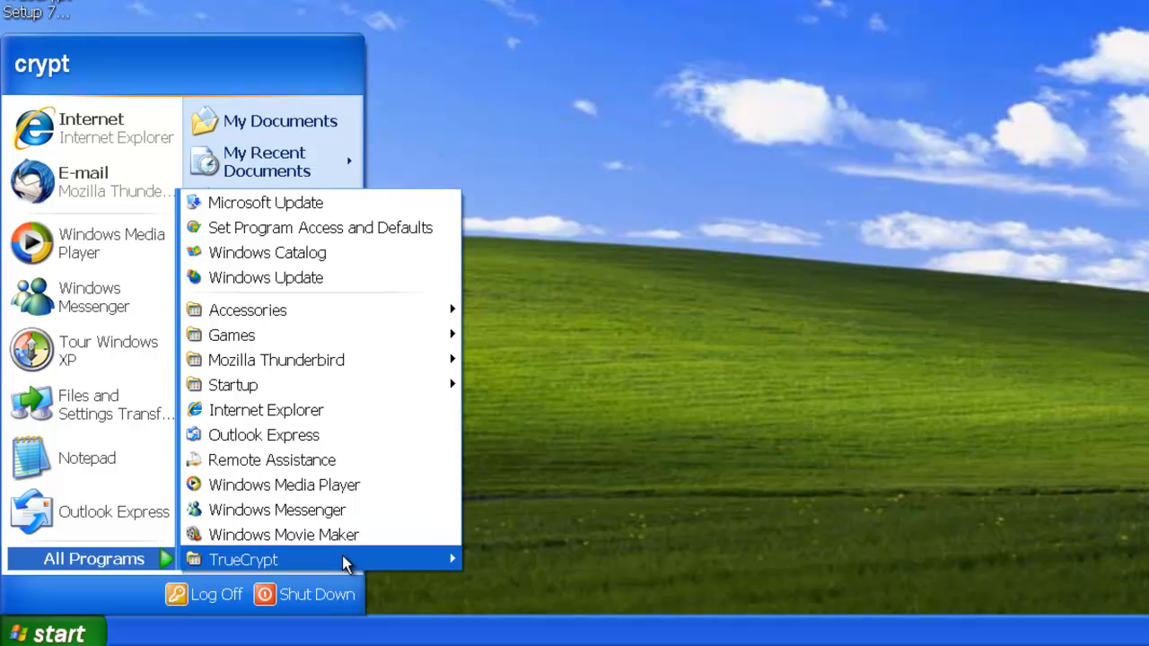
mouse_move(342, 556)
left_click(528, 561)
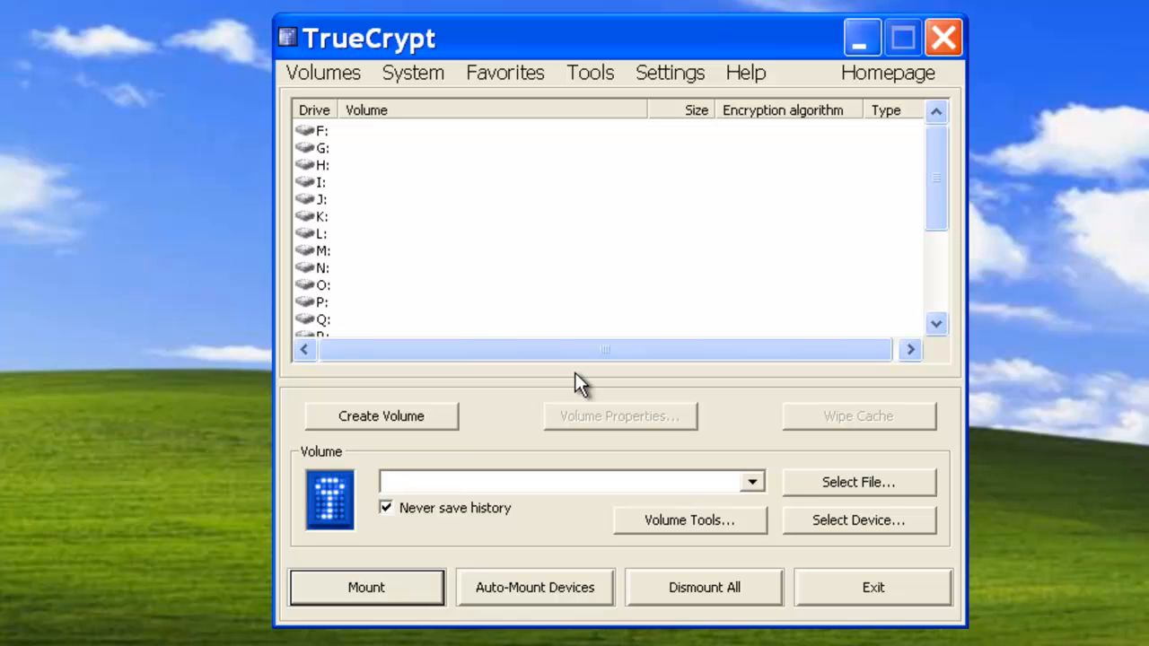
Step: Start creating an encrypted file container as a standard TrueCrypt volume
left_click(395, 417)
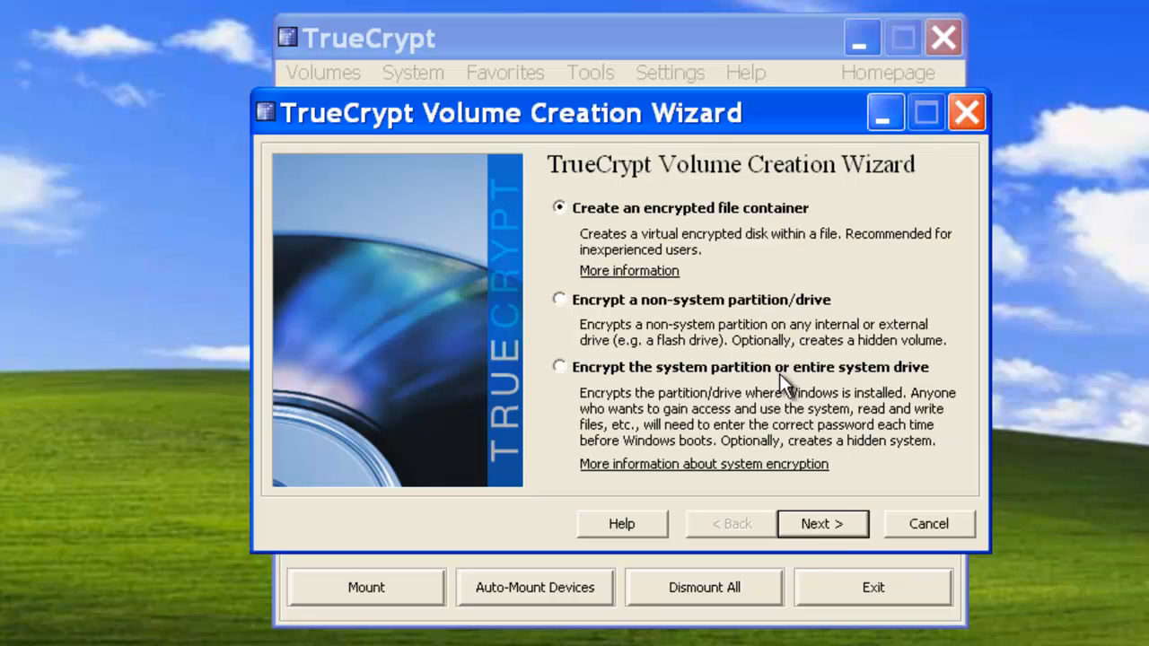
left_click(824, 525)
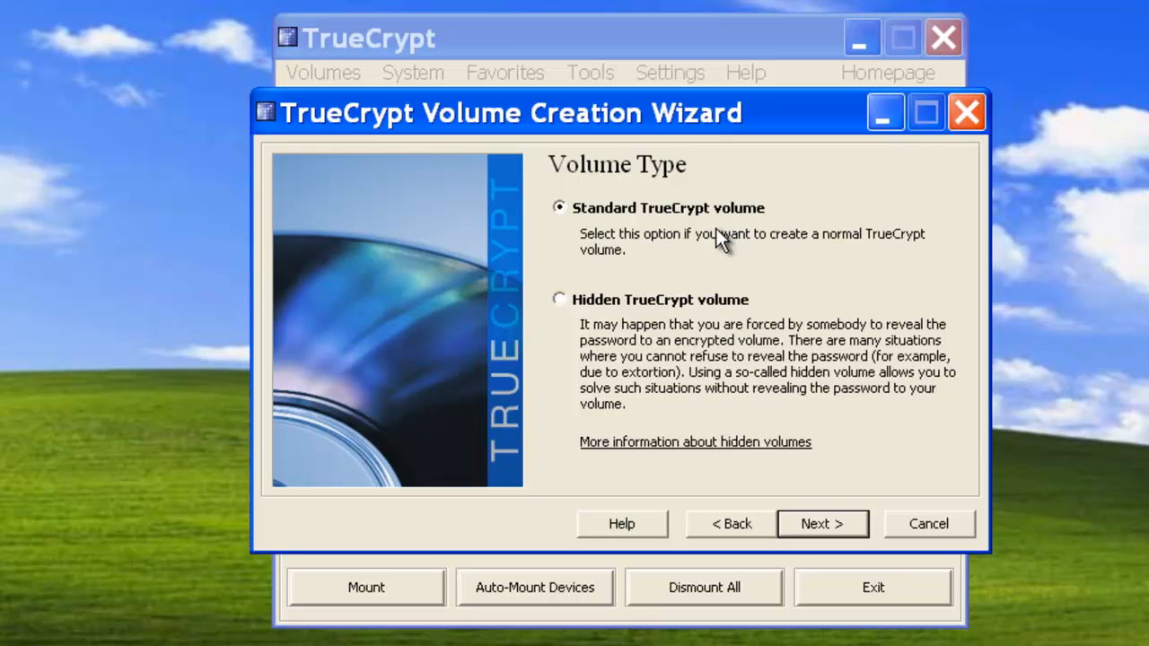
left_click(815, 526)
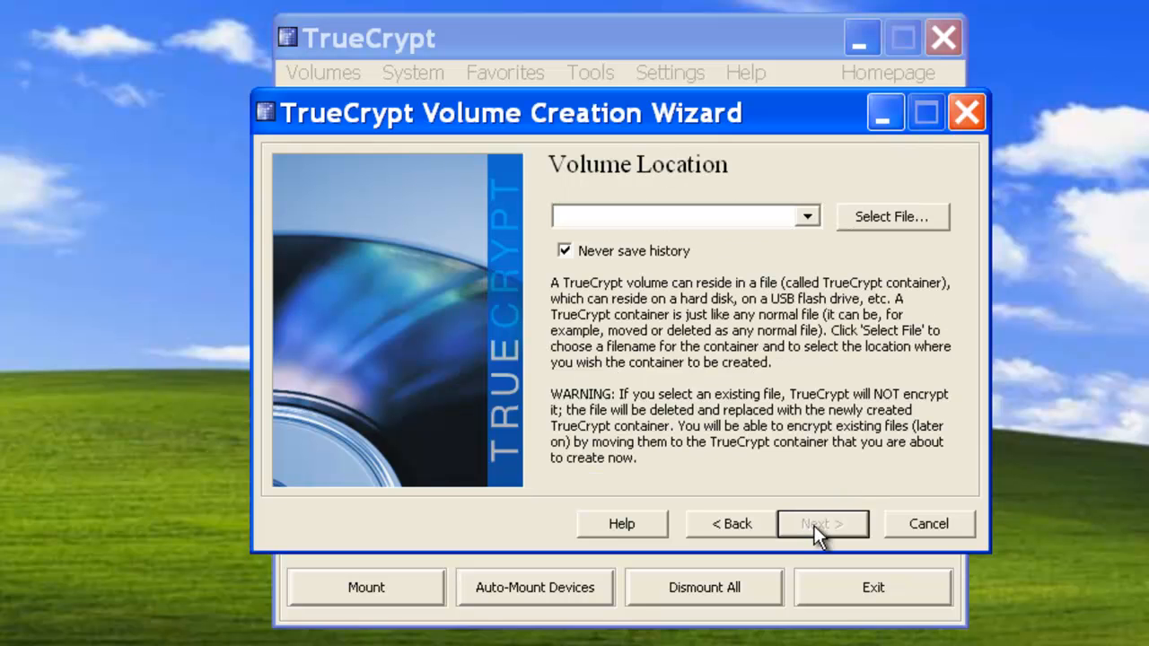
Step: Set the volume location to a new file named truecrypt_data.tc on the Desktop
left_click(868, 216)
left_click(307, 375)
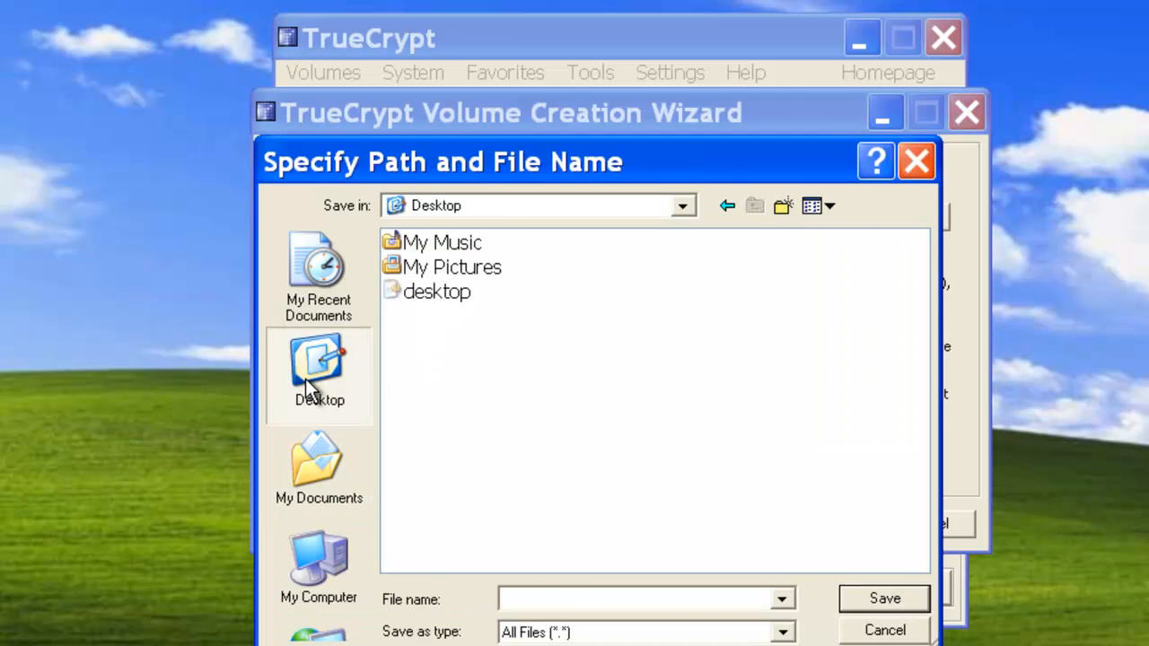
left_click(572, 590)
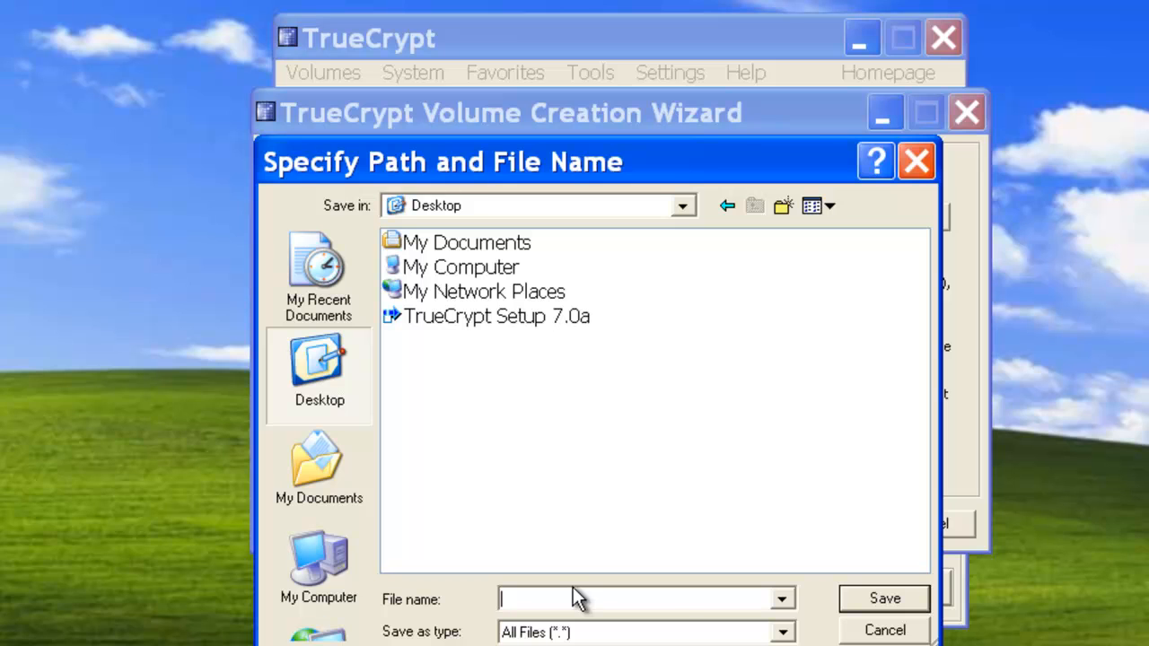
type("true")
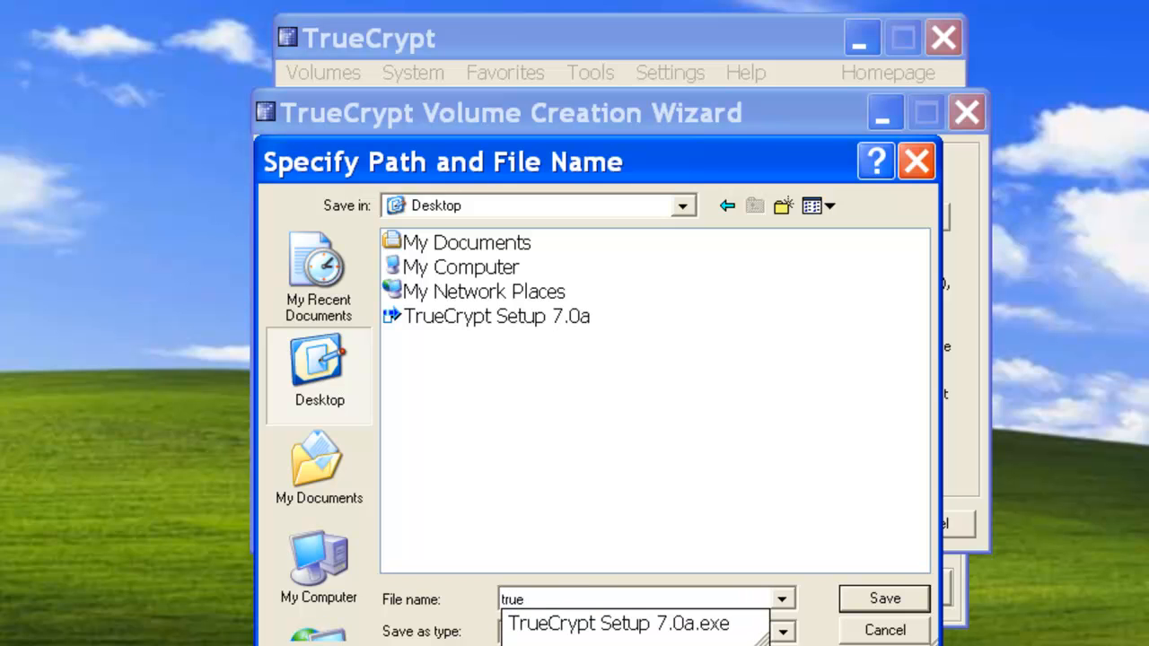
type("crypt_data")
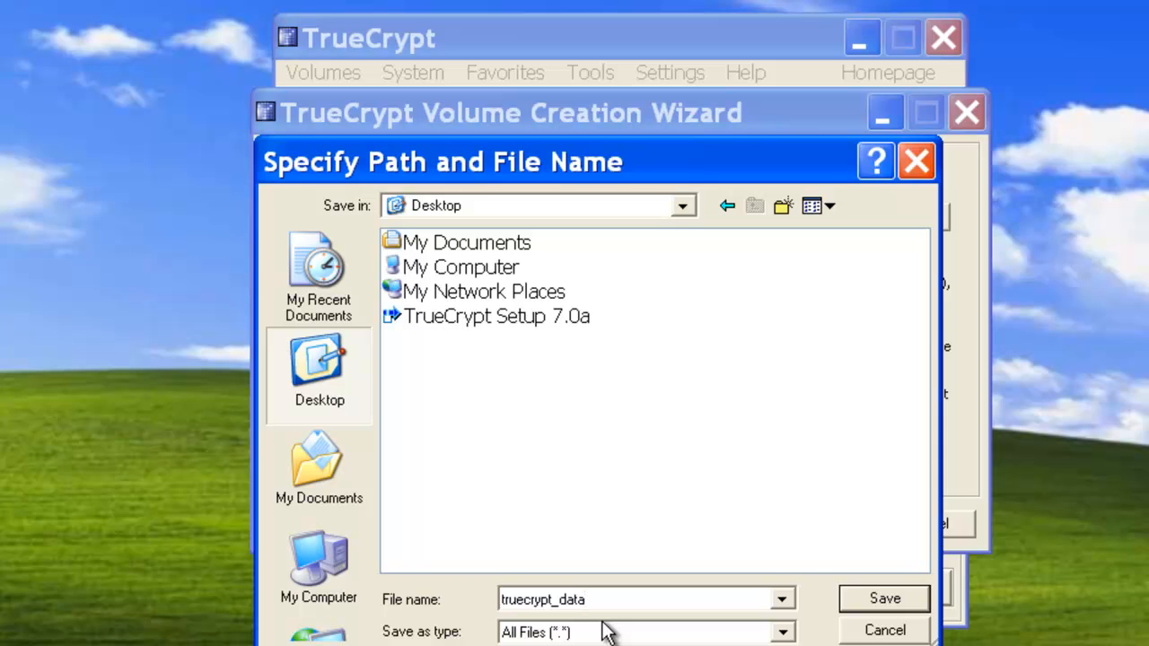
type(".tc")
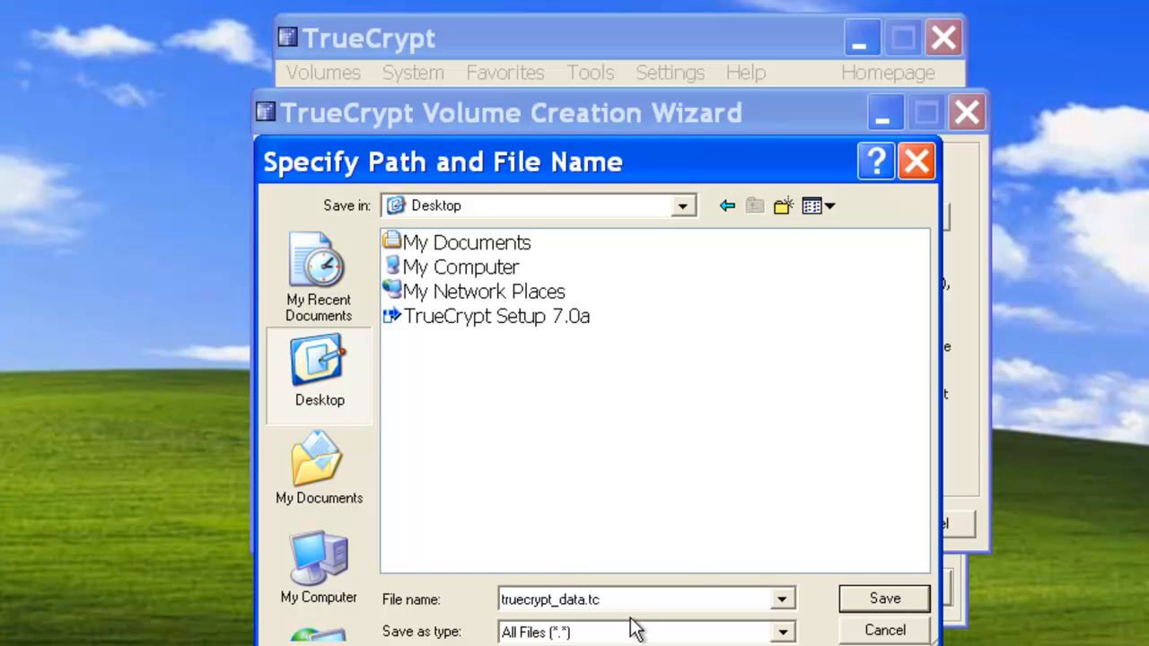
left_click(889, 605)
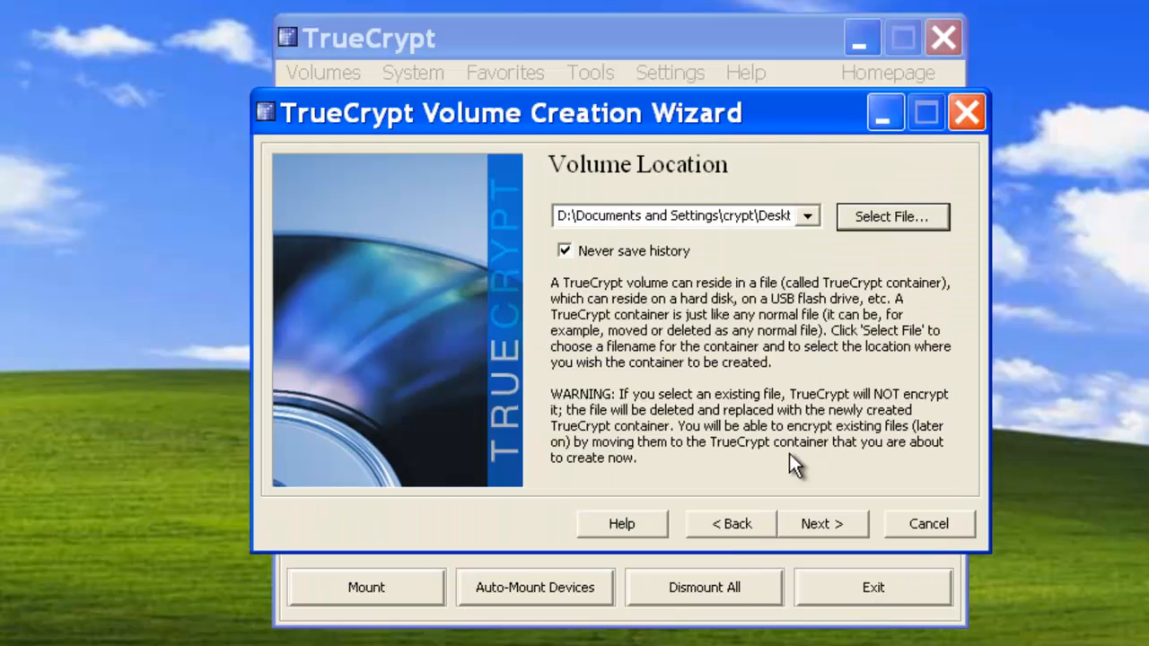
left_click(819, 529)
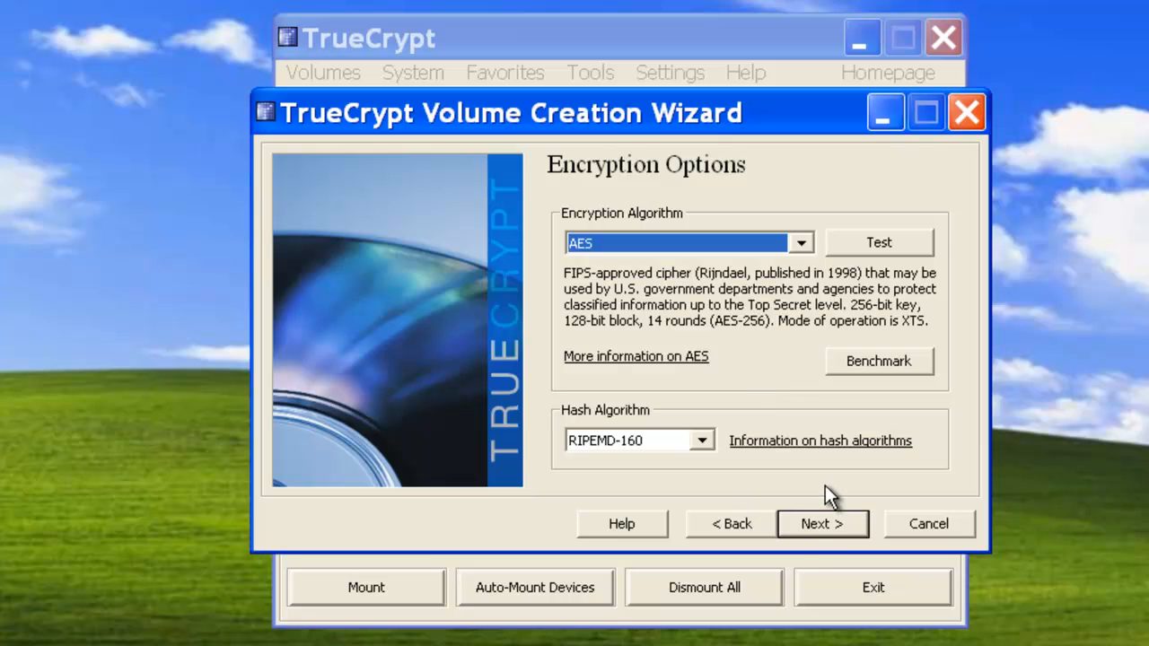
Step: Accept AES encryption with the RIPEMD-160 hash and set the volume size to 600 MB
left_click(825, 522)
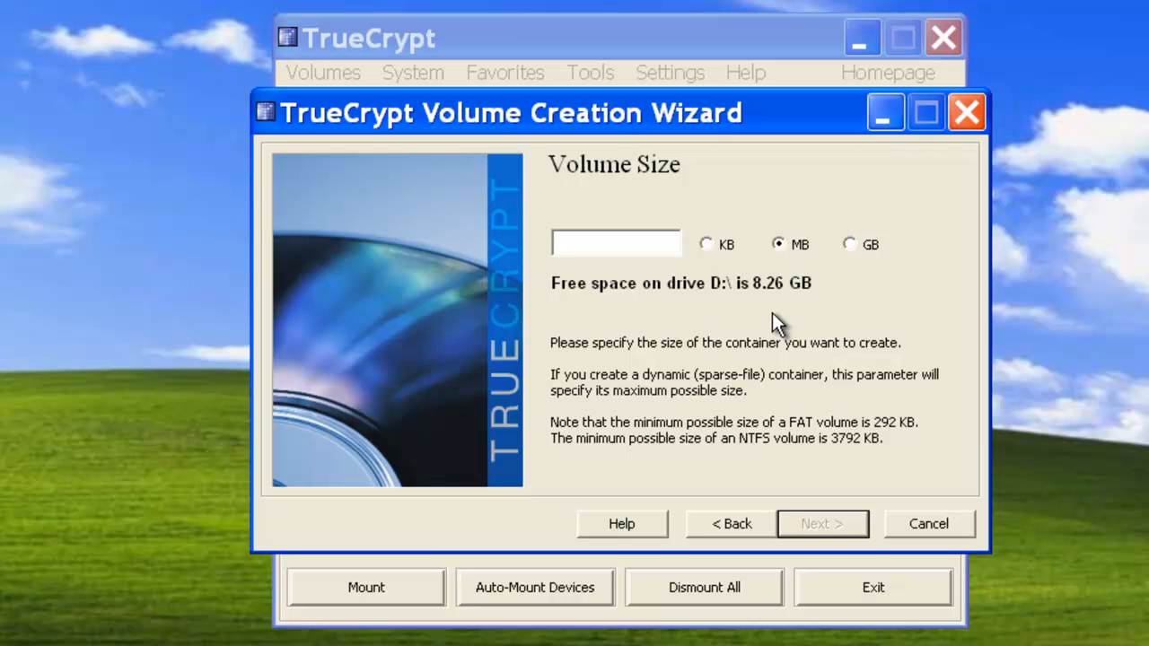
type("600")
left_click(823, 525)
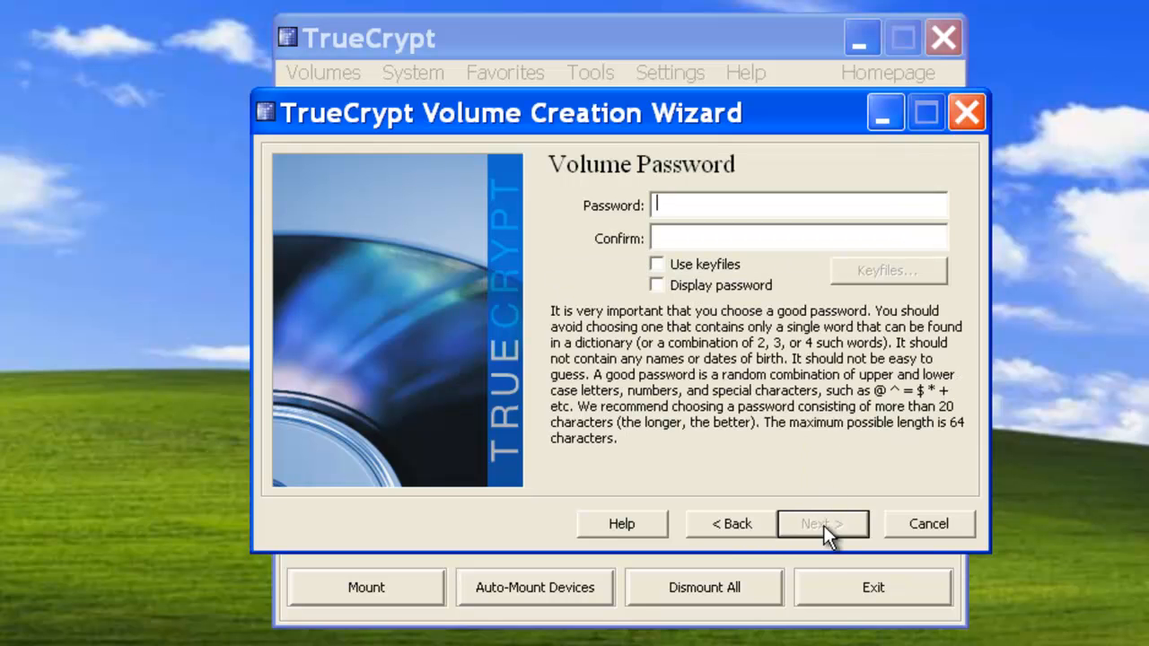
Step: Try to enter and confirm the volume password
type("*********")
key("Tab")
type("*********")
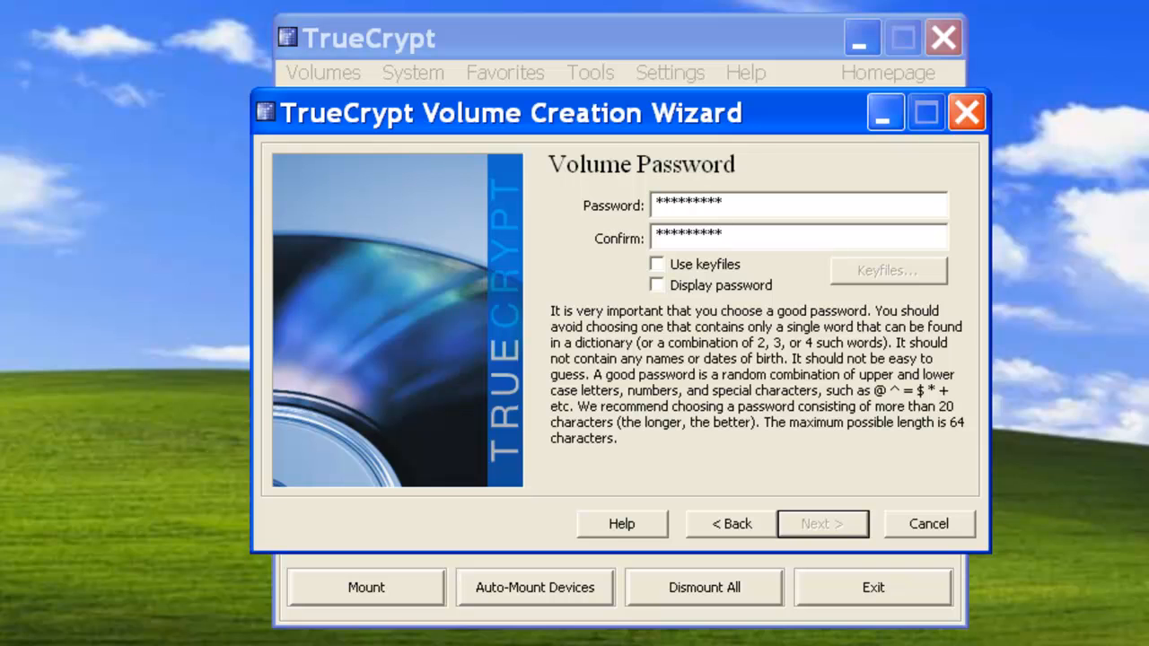
Step: Re-enter the volume password in both the password and confirmation fields and agree to use a short password
left_click(820, 197)
left_click_drag(736, 206, 641, 200)
type("*********")
key("Tab")
type("*********")
left_click(808, 527)
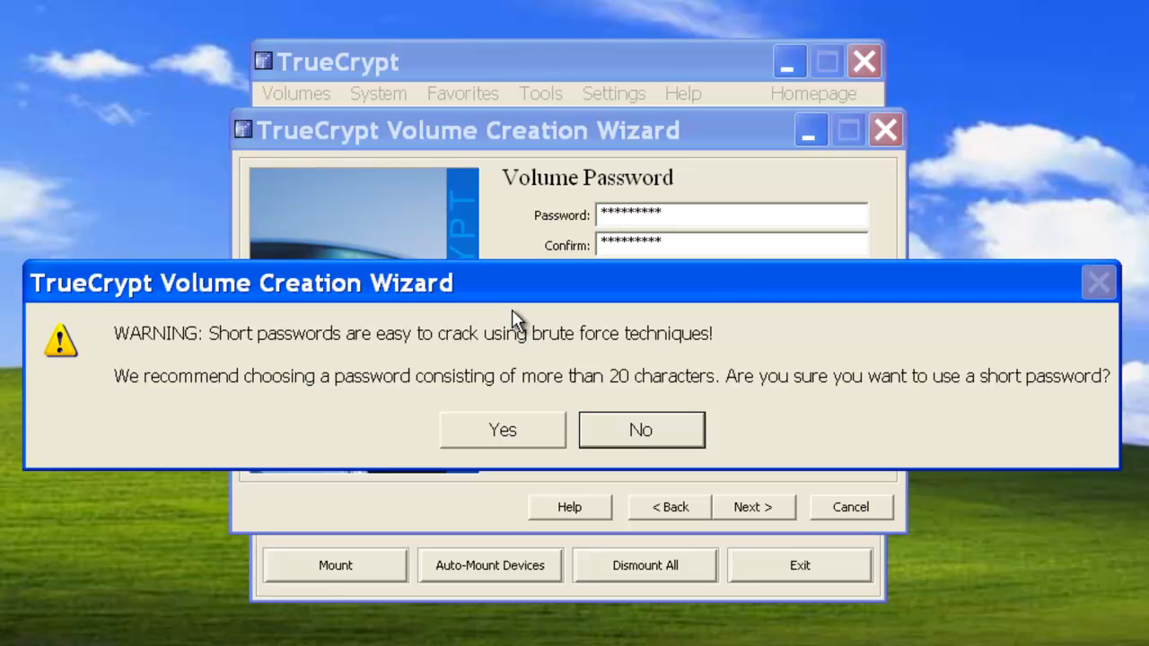
left_click(494, 426)
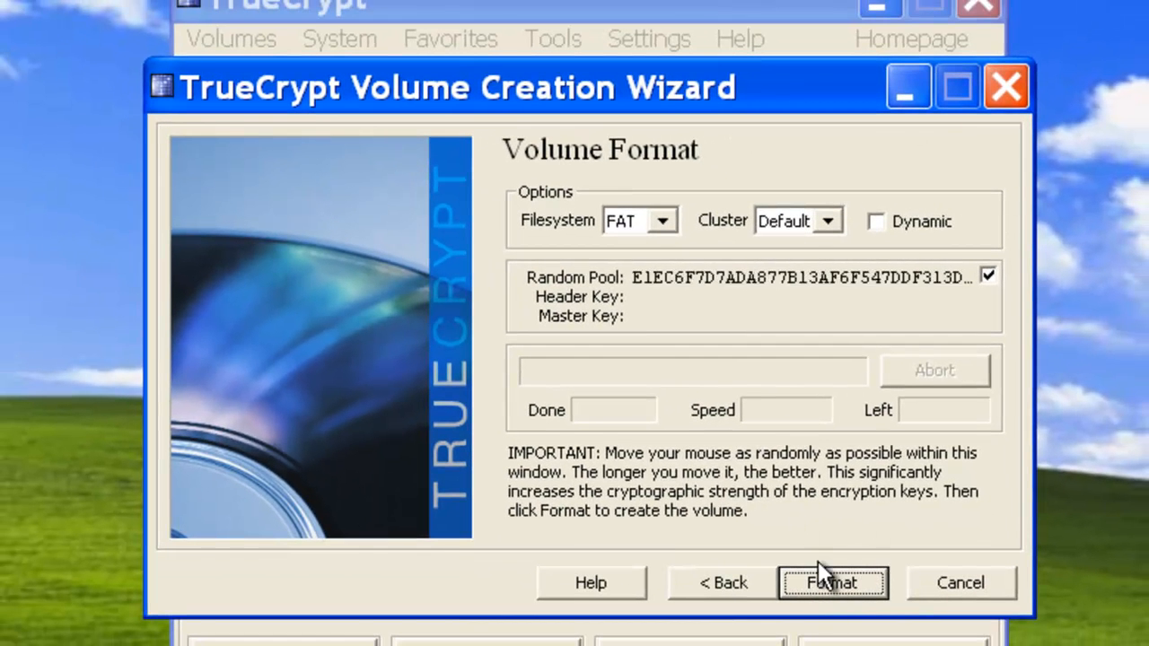
Step: Format the volume with the FAT filesystem and default cluster size, then exit the volume creation wizard
left_click(664, 220)
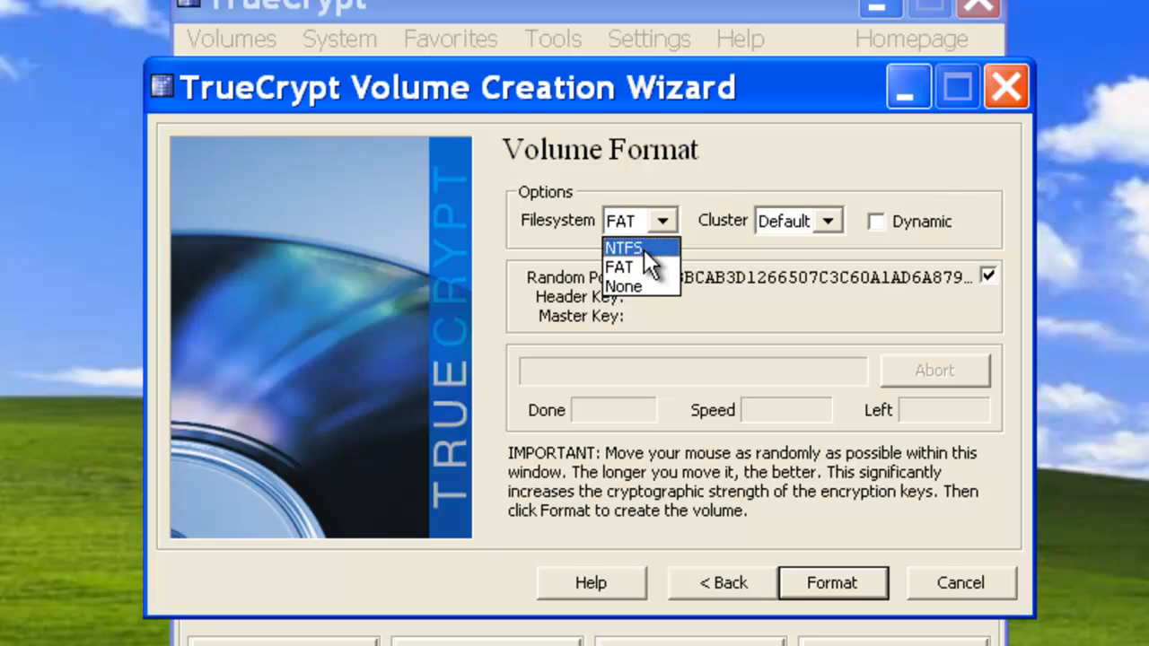
left_click(639, 267)
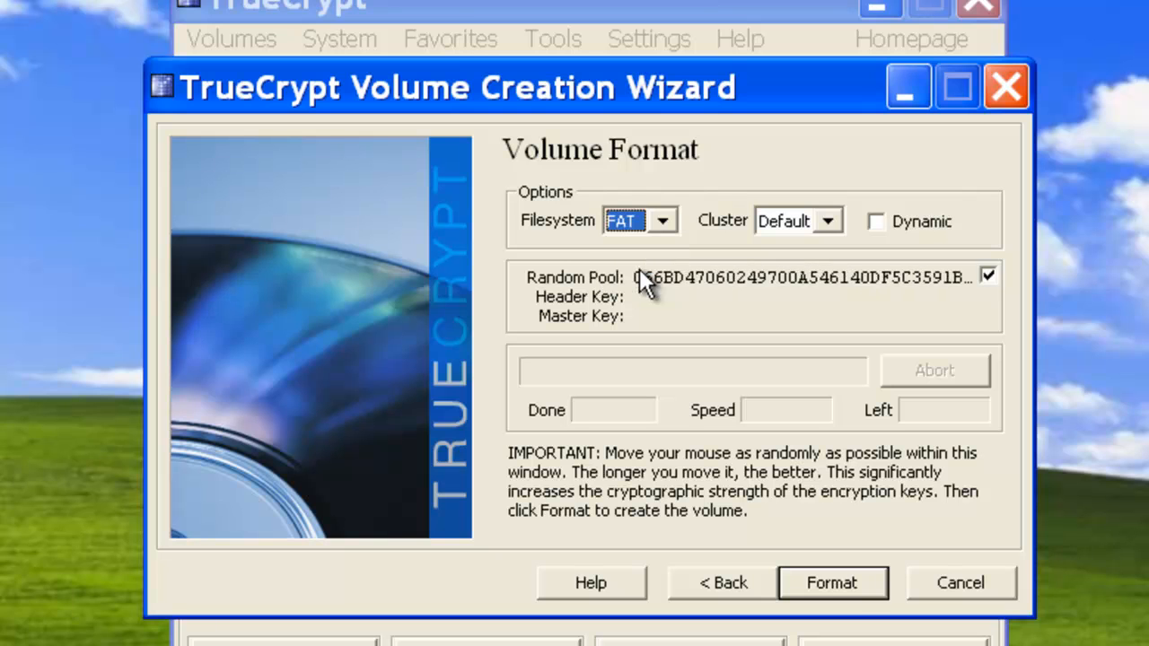
left_click(843, 578)
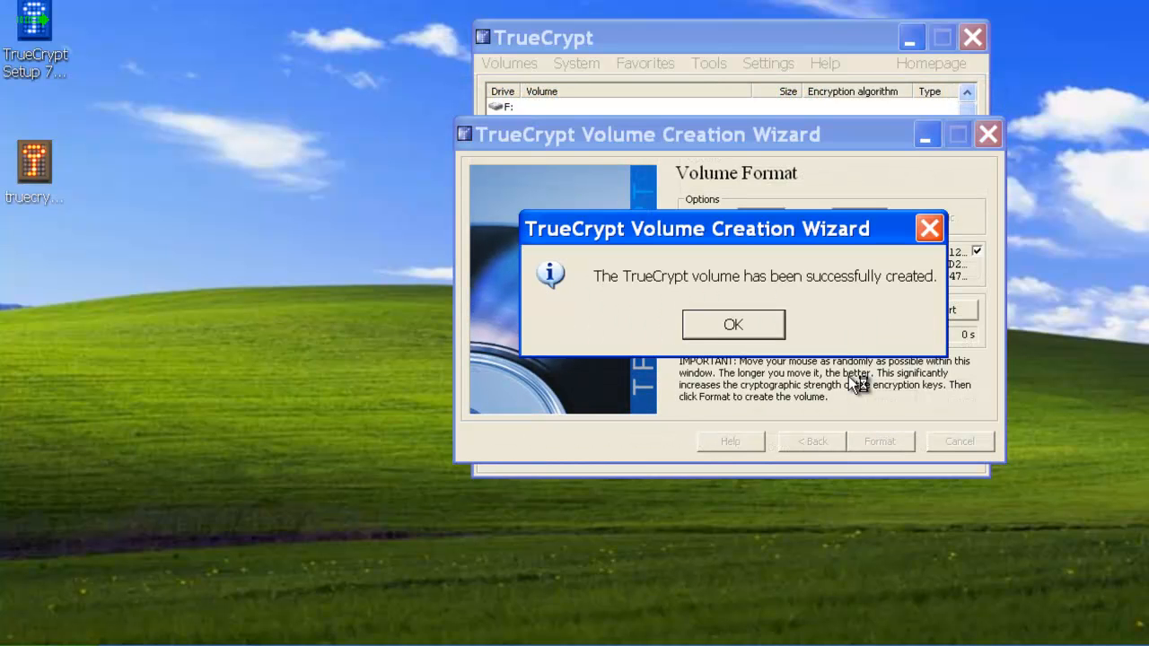
left_click(755, 328)
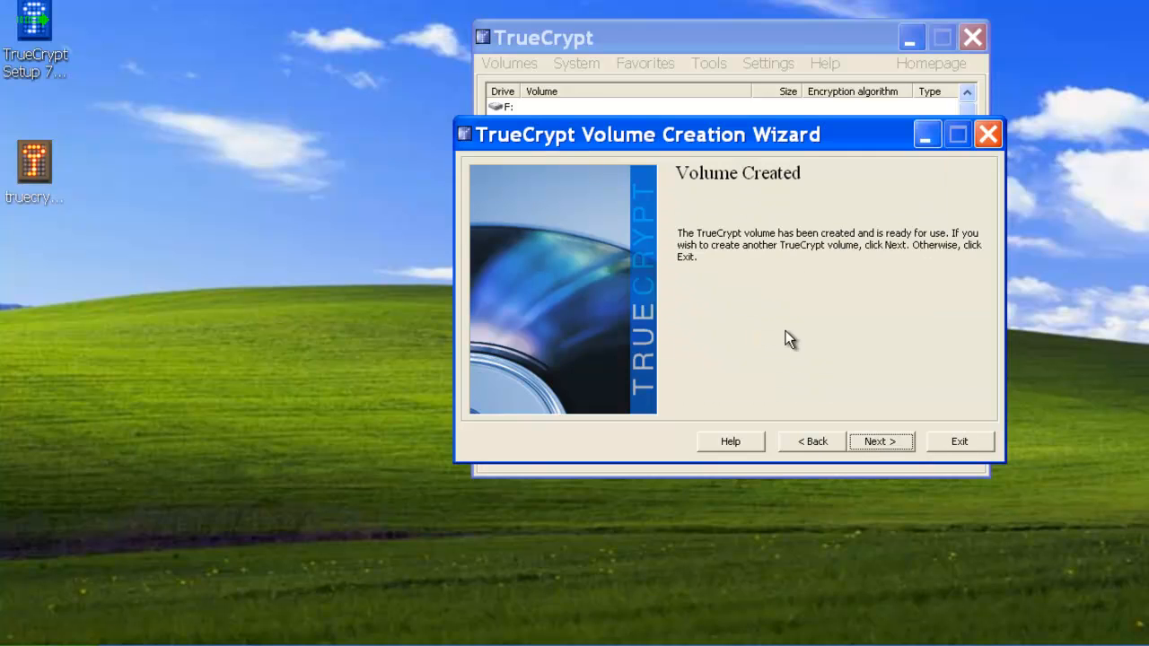
left_click(961, 443)
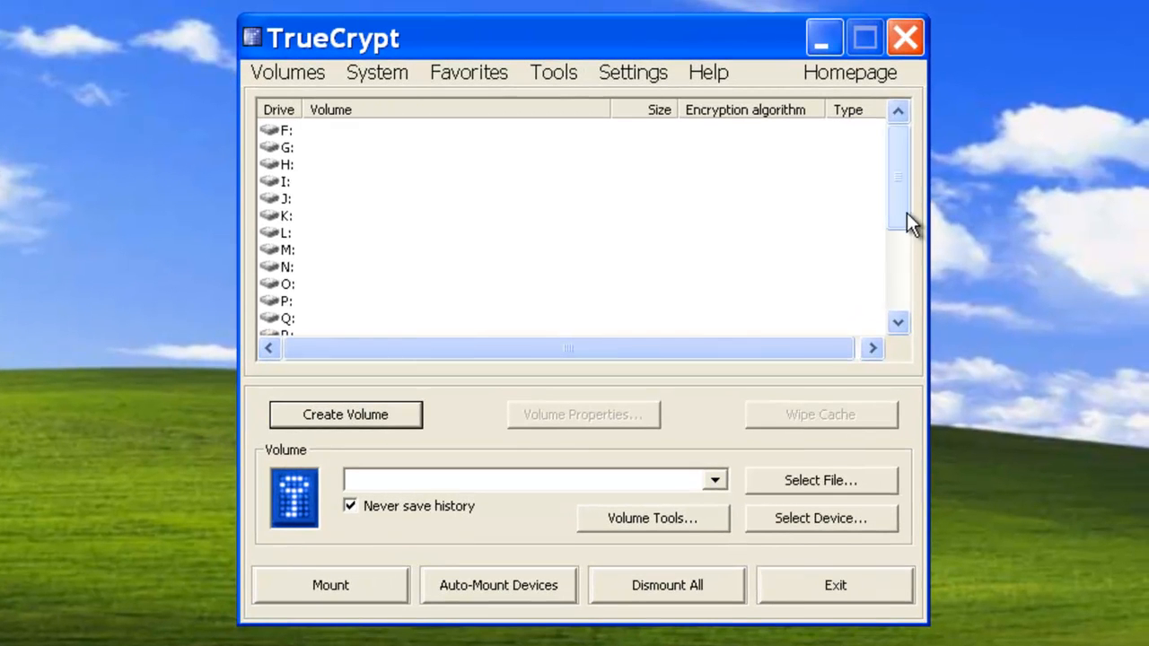
Step: Select drive letter X: and choose the truecrypt_data file on the Desktop as the volume to mount
left_click_drag(896, 196, 887, 308)
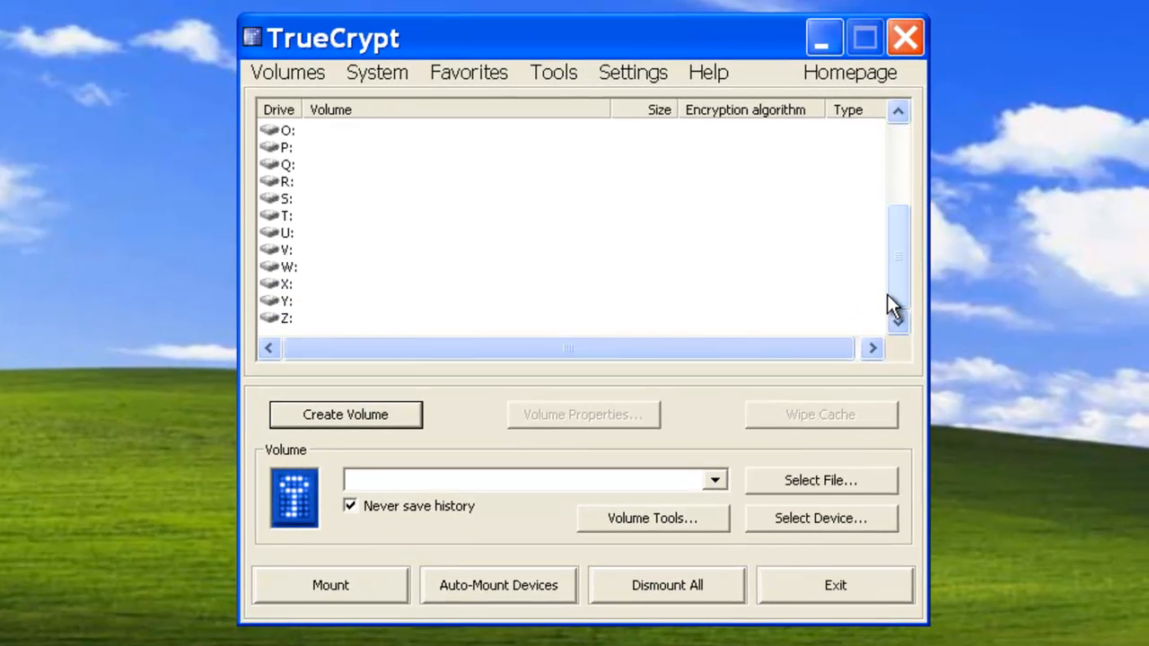
left_click_drag(539, 26, 374, 46)
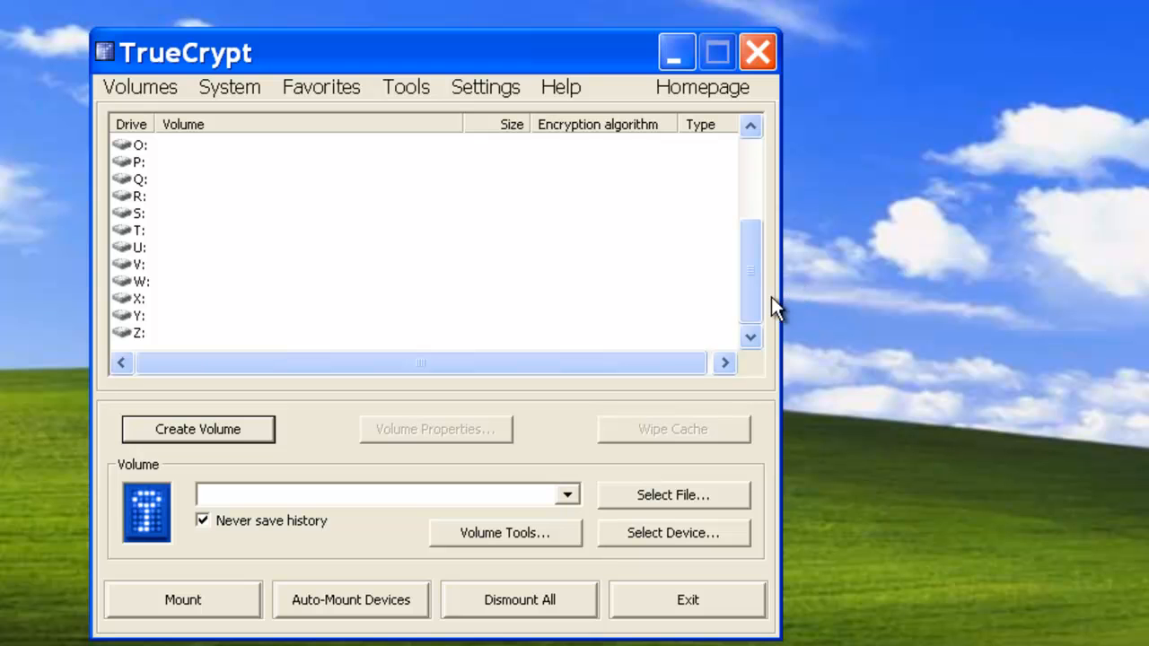
mouse_move(750, 282)
left_mouse_down()
mouse_move(767, 161)
mouse_move(744, 267)
left_mouse_up()
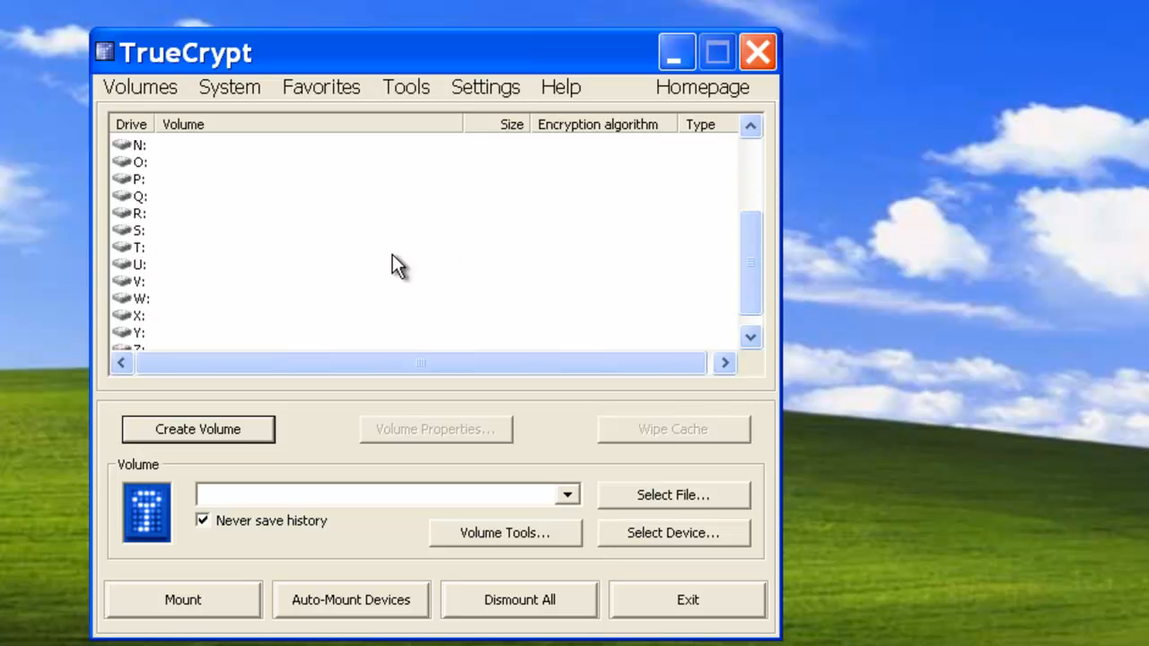
left_click(146, 320)
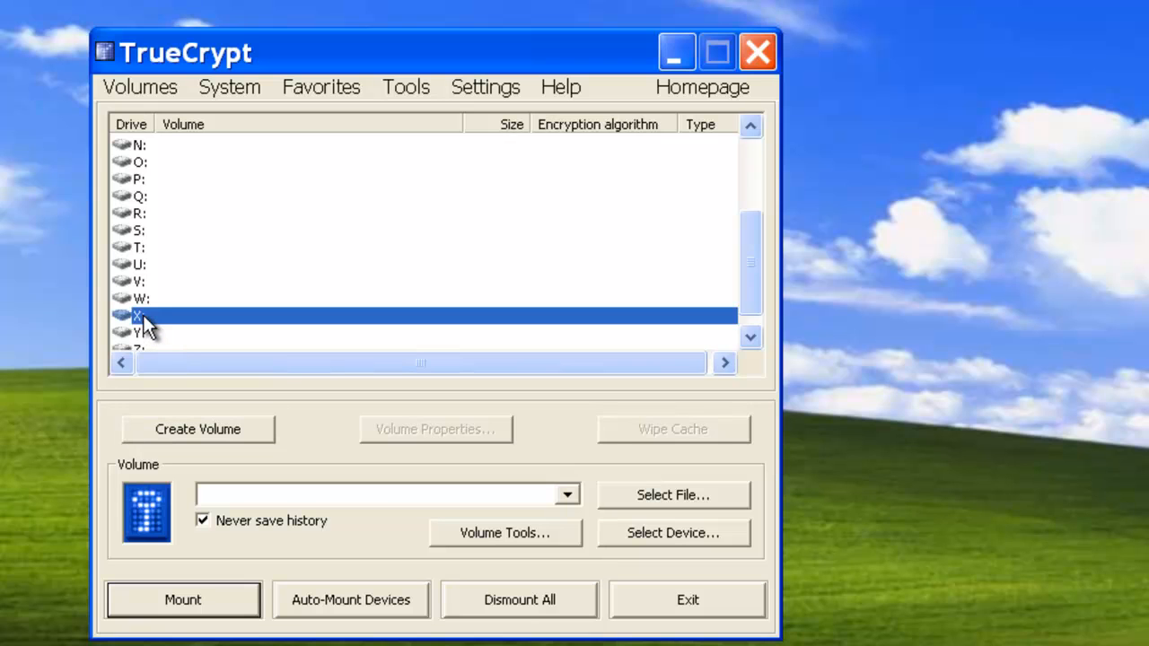
left_click(678, 496)
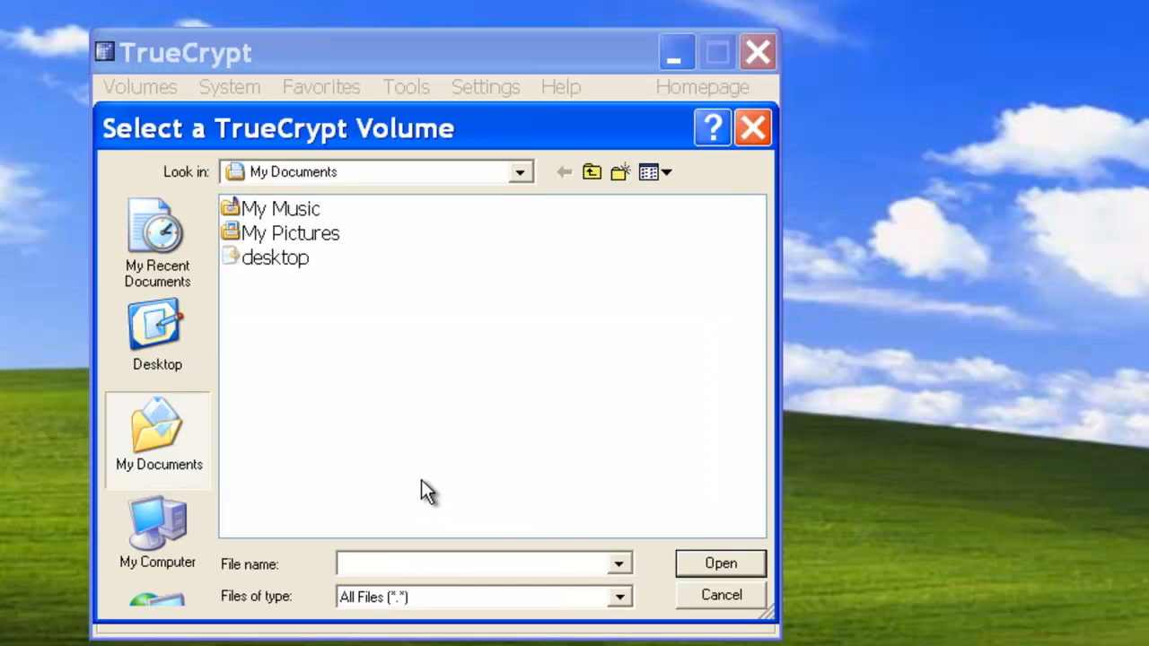
left_click(174, 344)
left_click(316, 309)
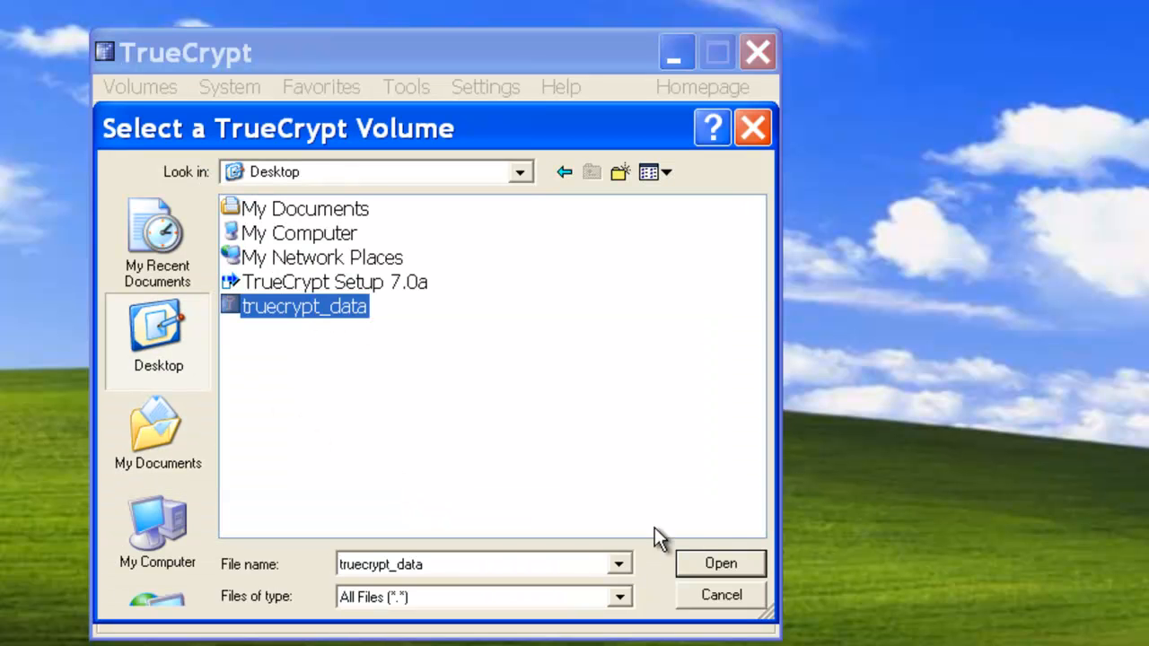
left_click(718, 565)
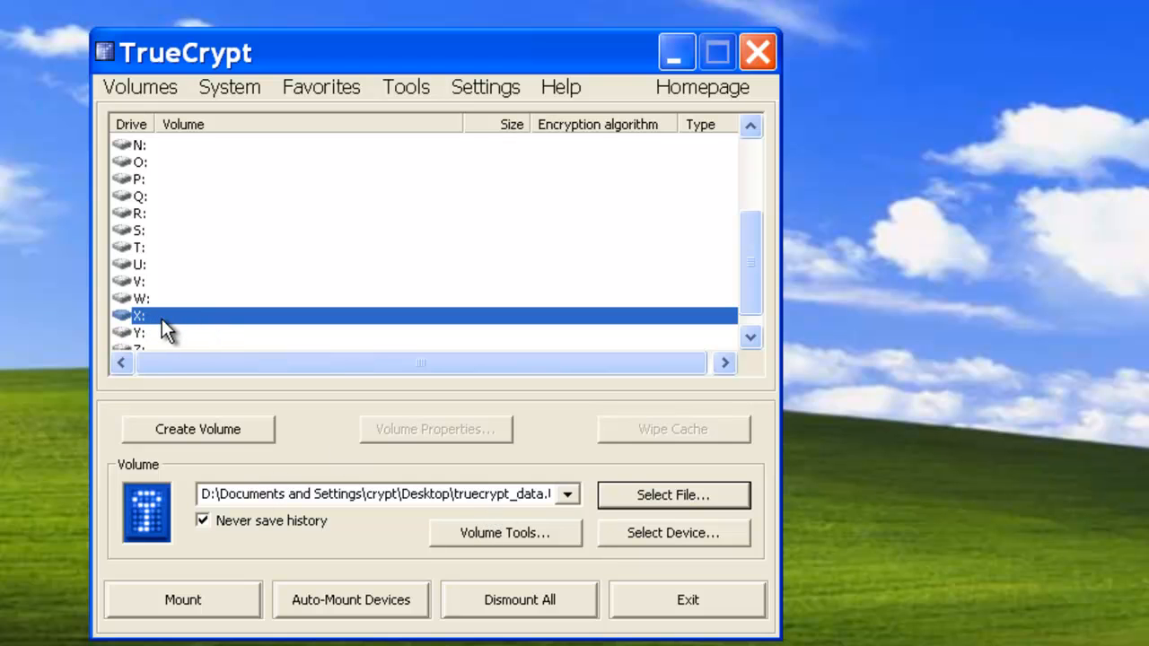
Step: Mount the truecrypt_data container on drive X: by entering the volume password
left_click(163, 607)
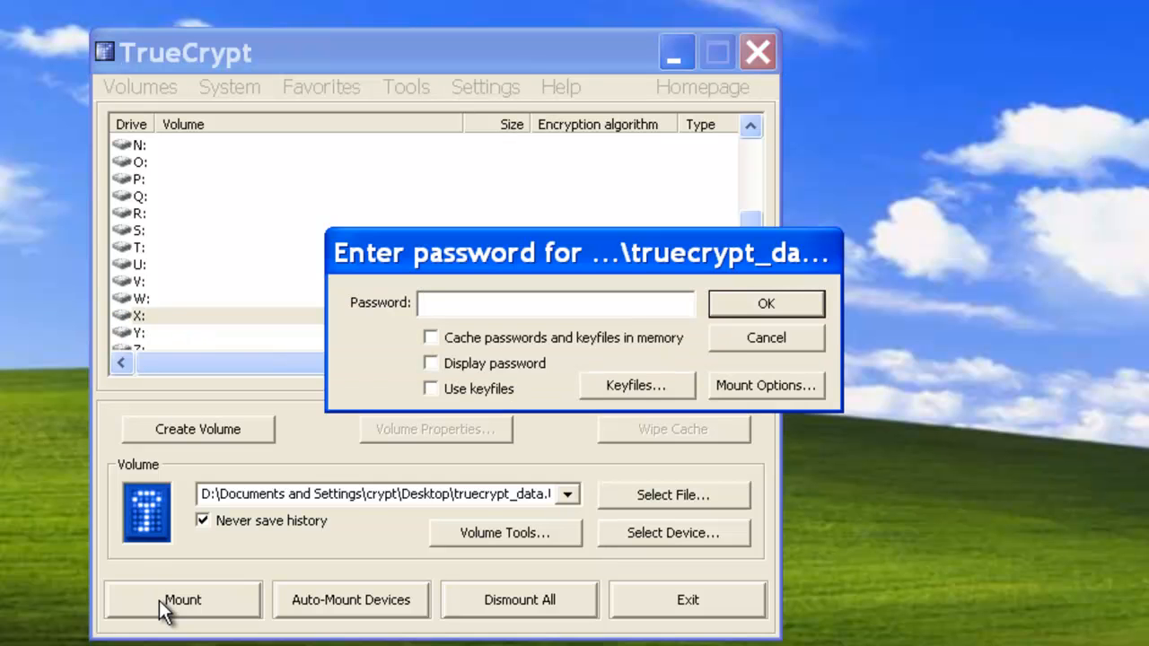
type("*********")
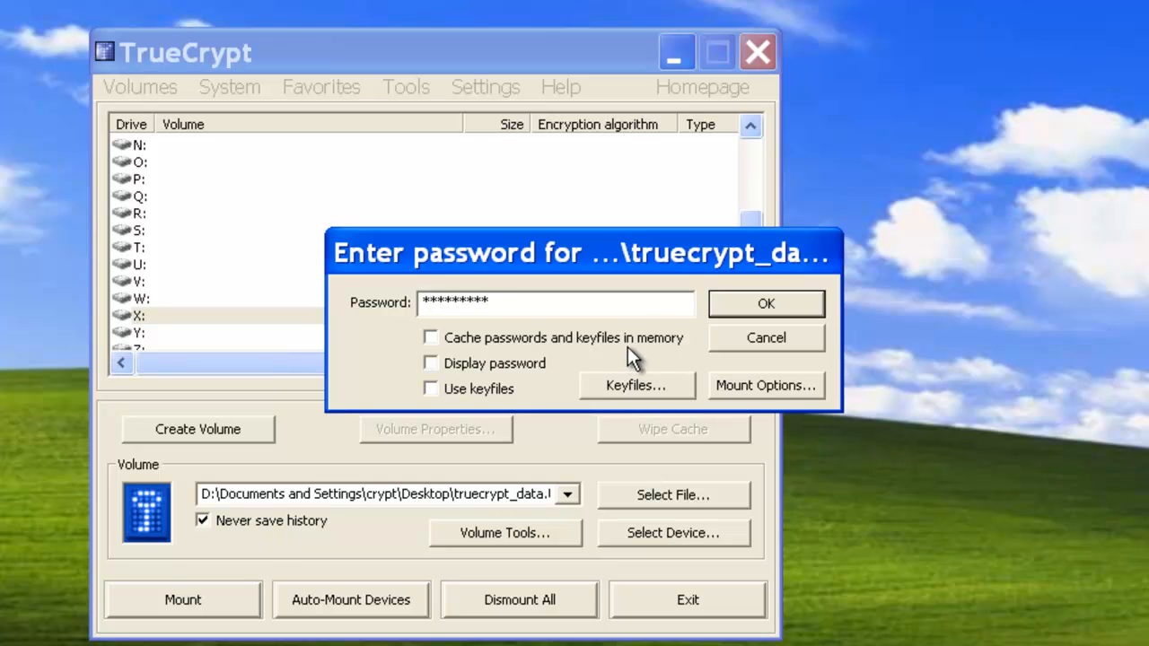
left_click(751, 300)
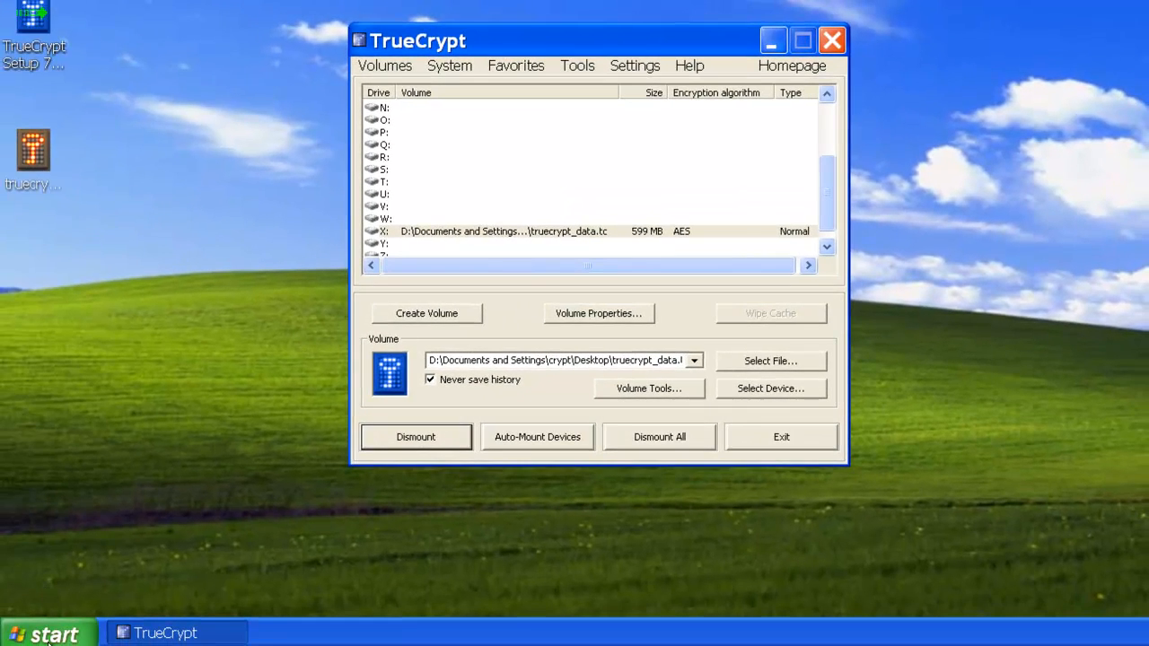
Step: Browse to My Computer in Windows Explorer and open the mounted Local Disk (X:)
left_click(48, 638)
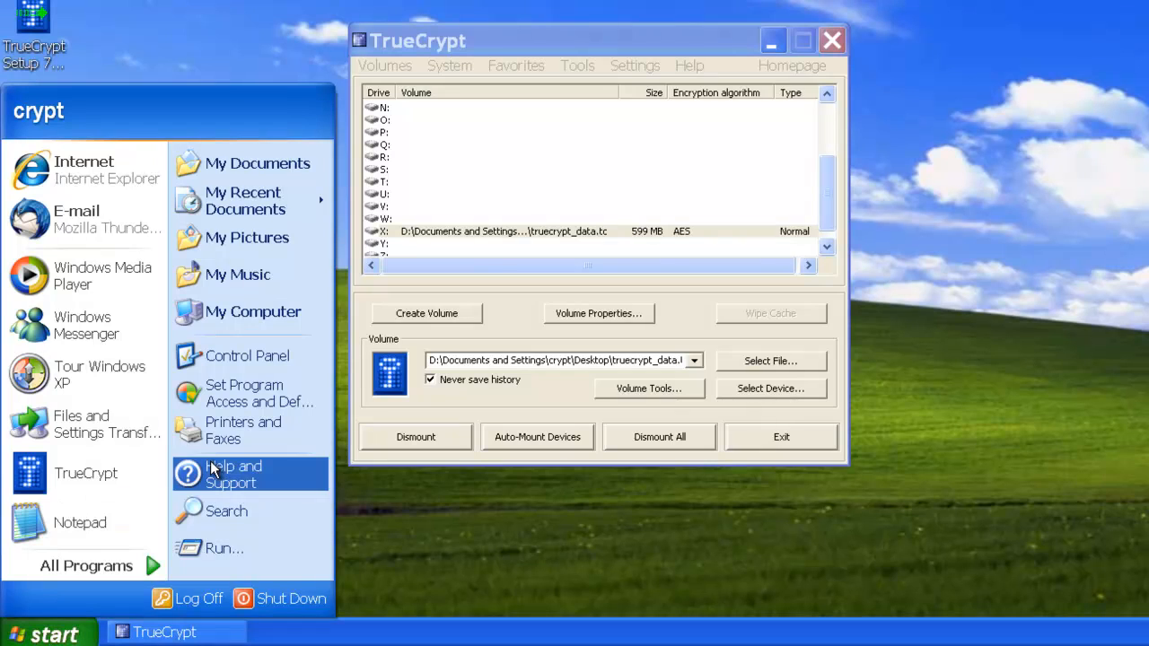
left_click(228, 167)
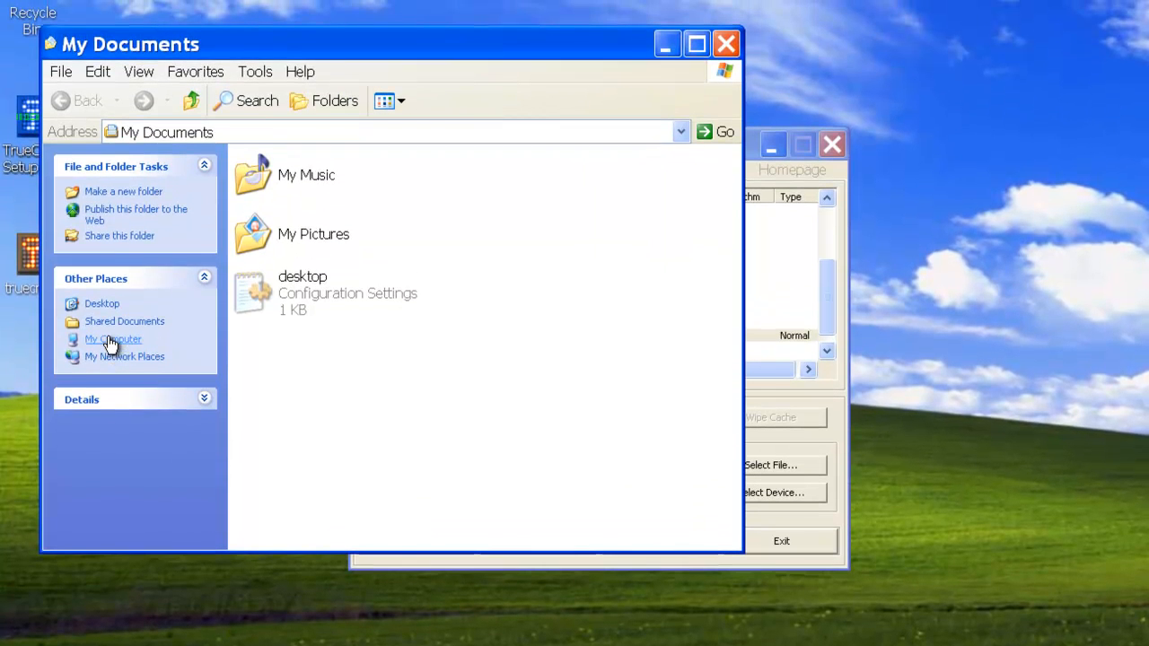
left_click(108, 336)
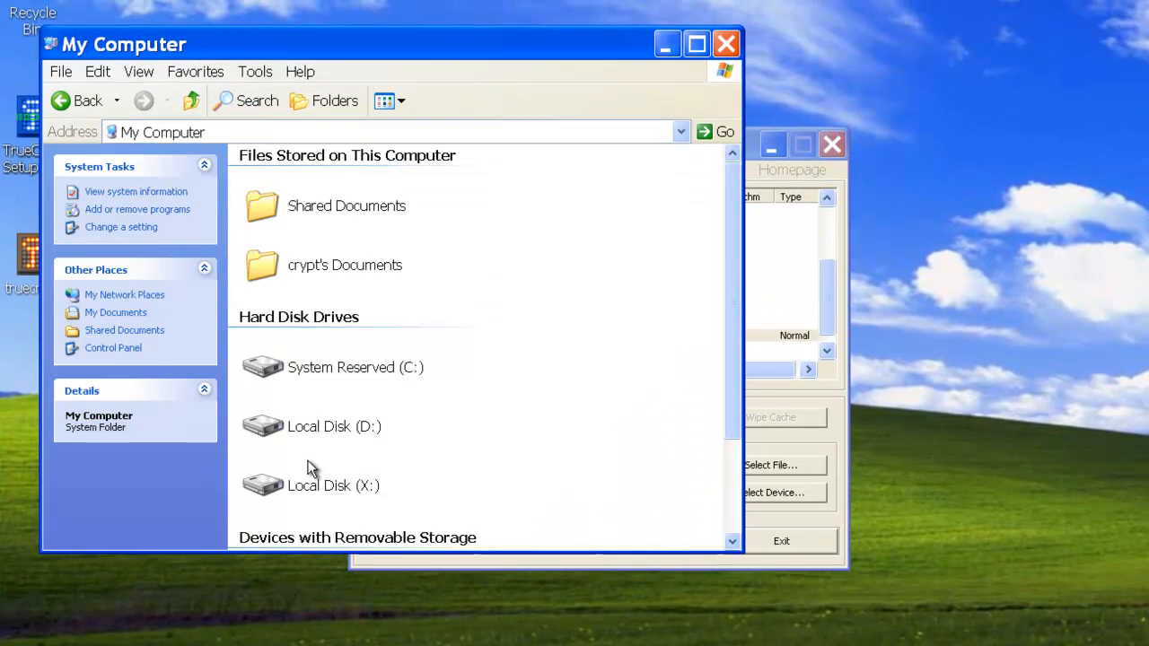
left_click(324, 494)
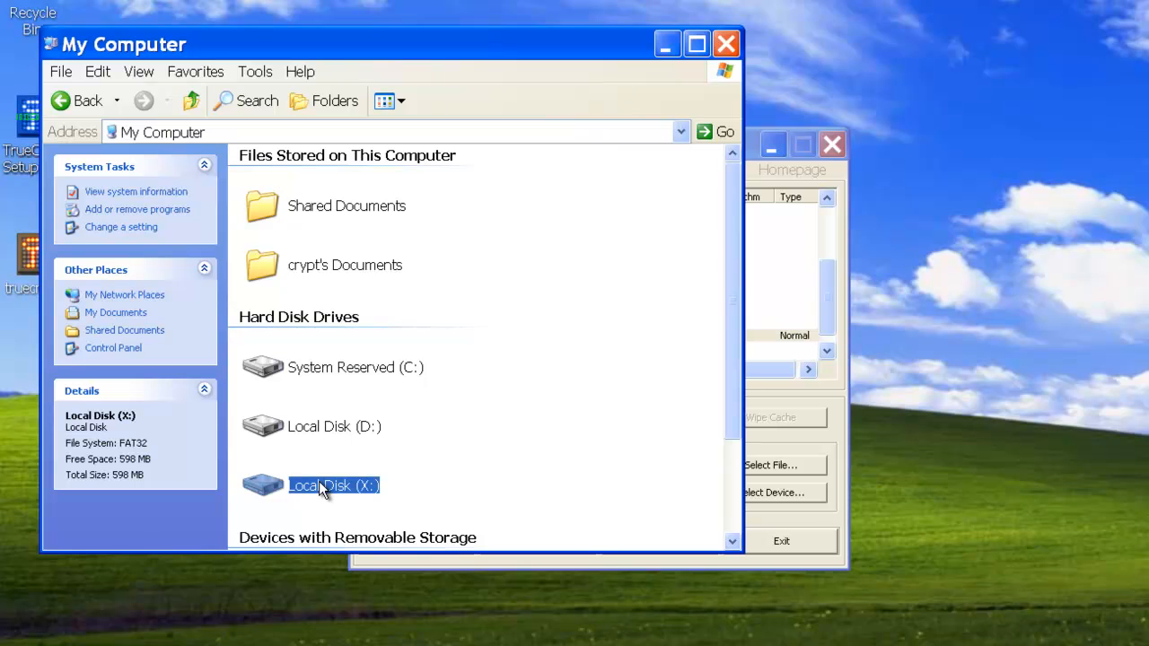
double_click(265, 485)
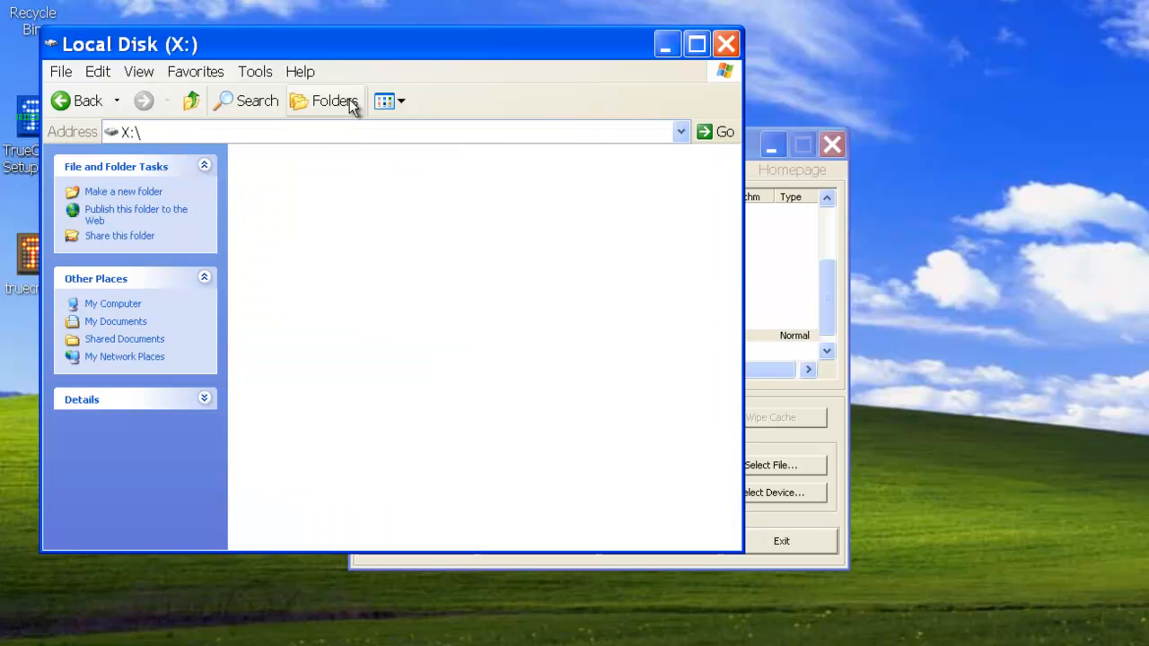
Step: Copy the TrueCrypt Setup 7.0a file from the Desktop onto drive X:, then leave and reopen the drive to check its contents
left_click_drag(308, 46, 484, 74)
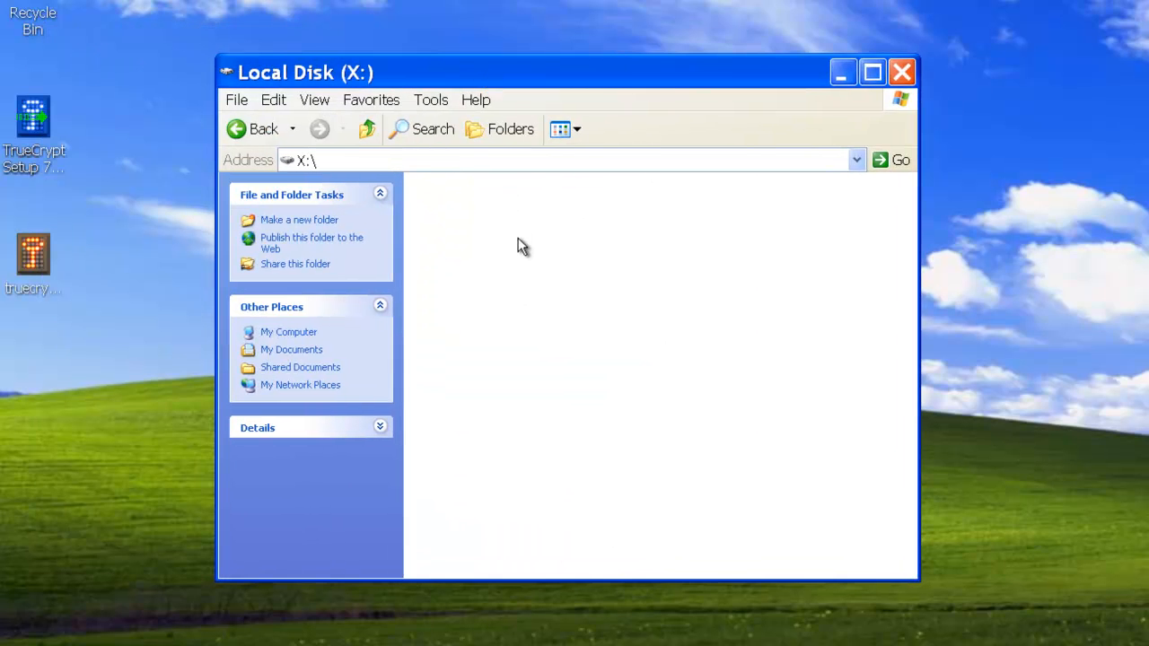
left_click_drag(37, 114, 538, 295)
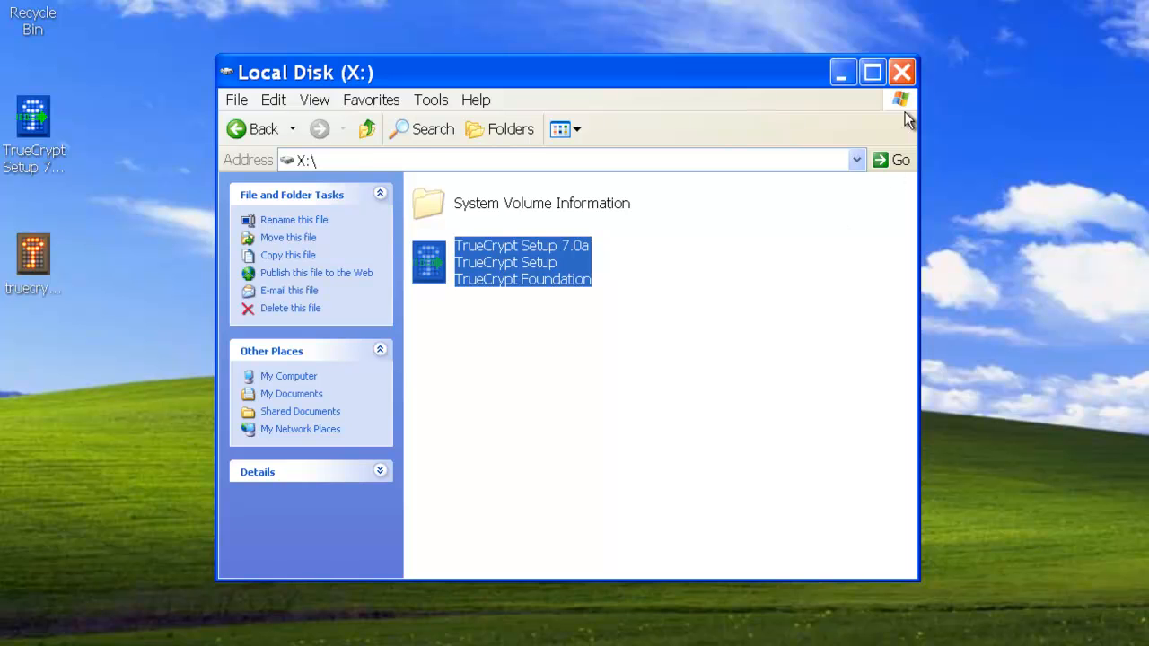
left_click(367, 129)
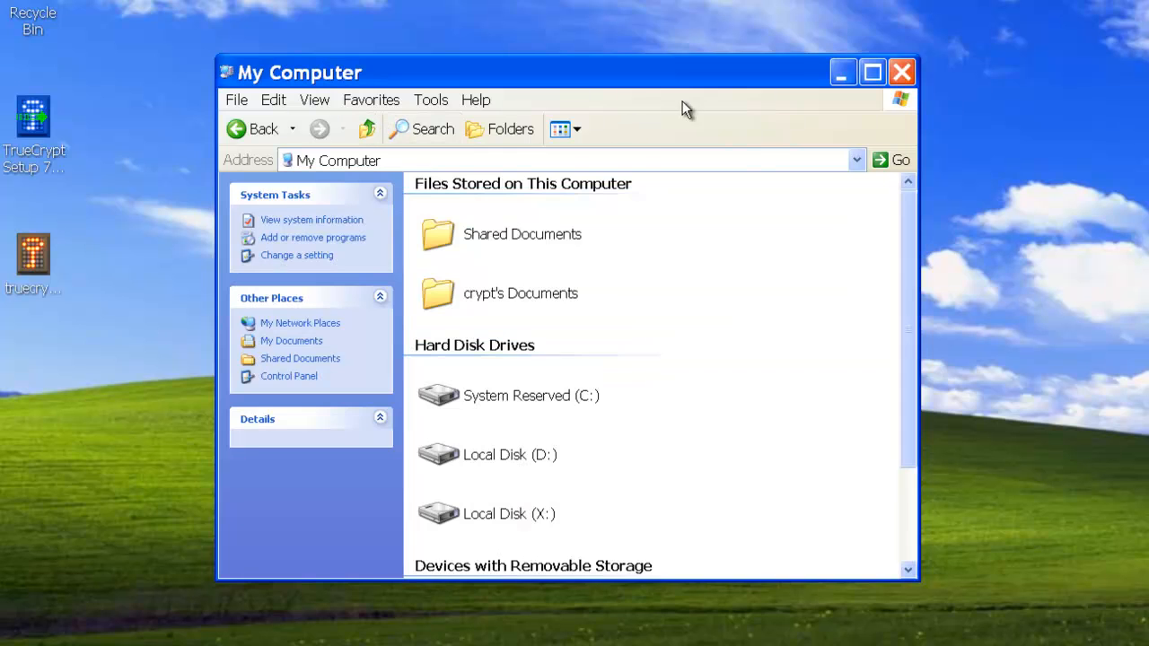
double_click(513, 510)
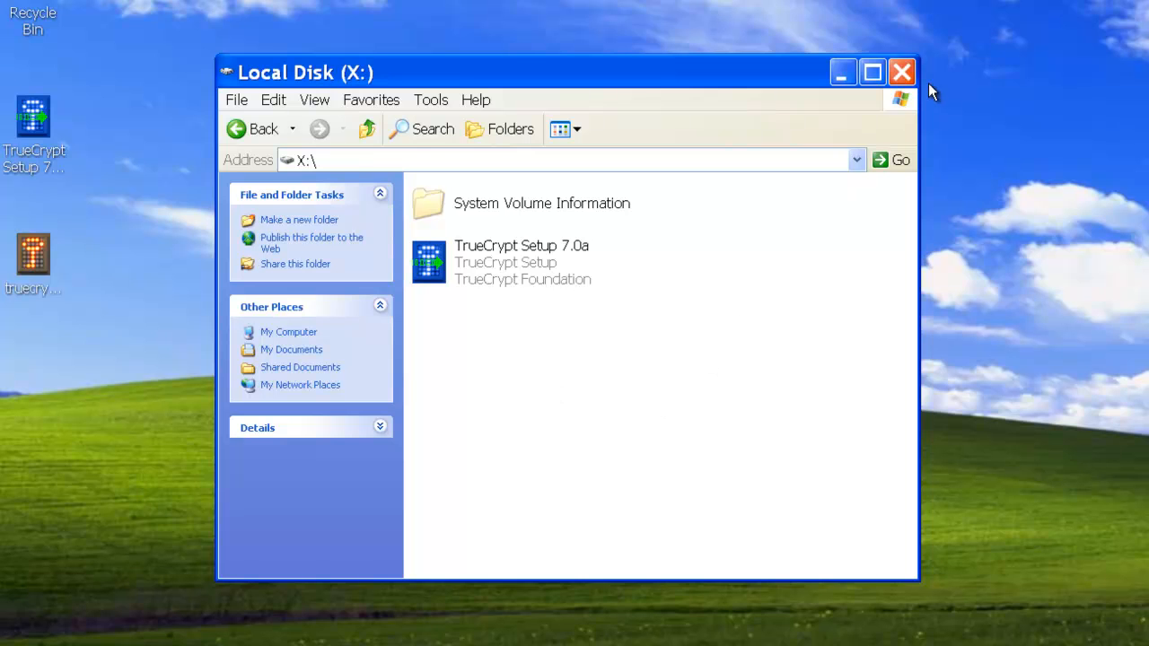
Step: Close the Explorer window and dismount the truecrypt_data volume from drive X: in TrueCrypt
left_click(902, 72)
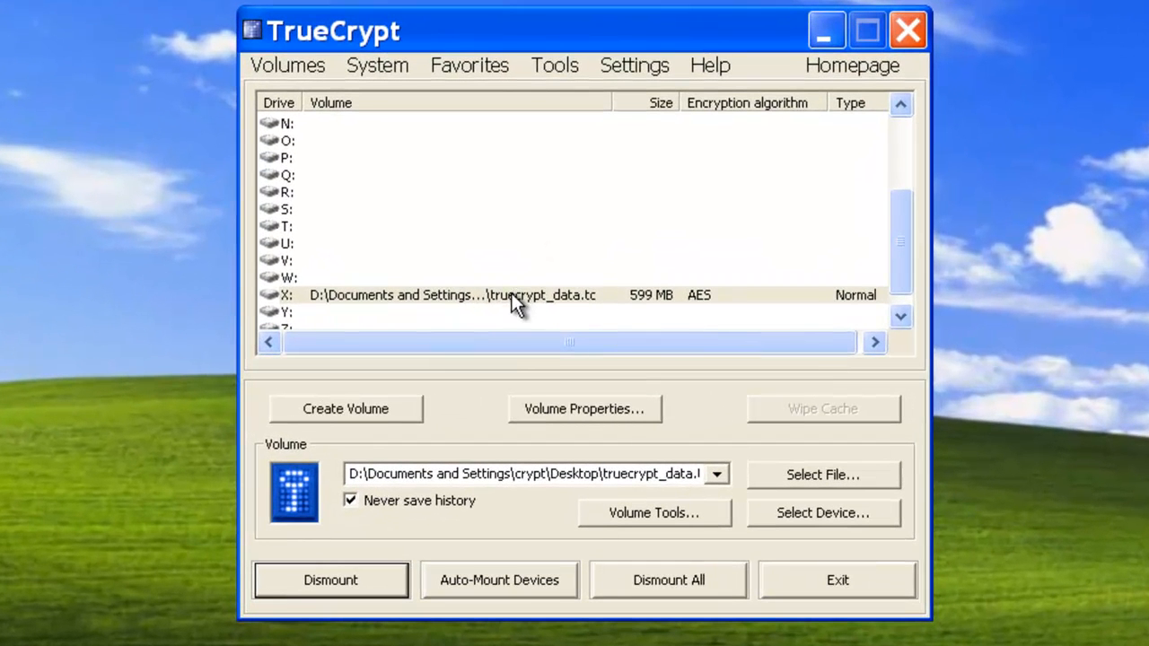
left_click(511, 296)
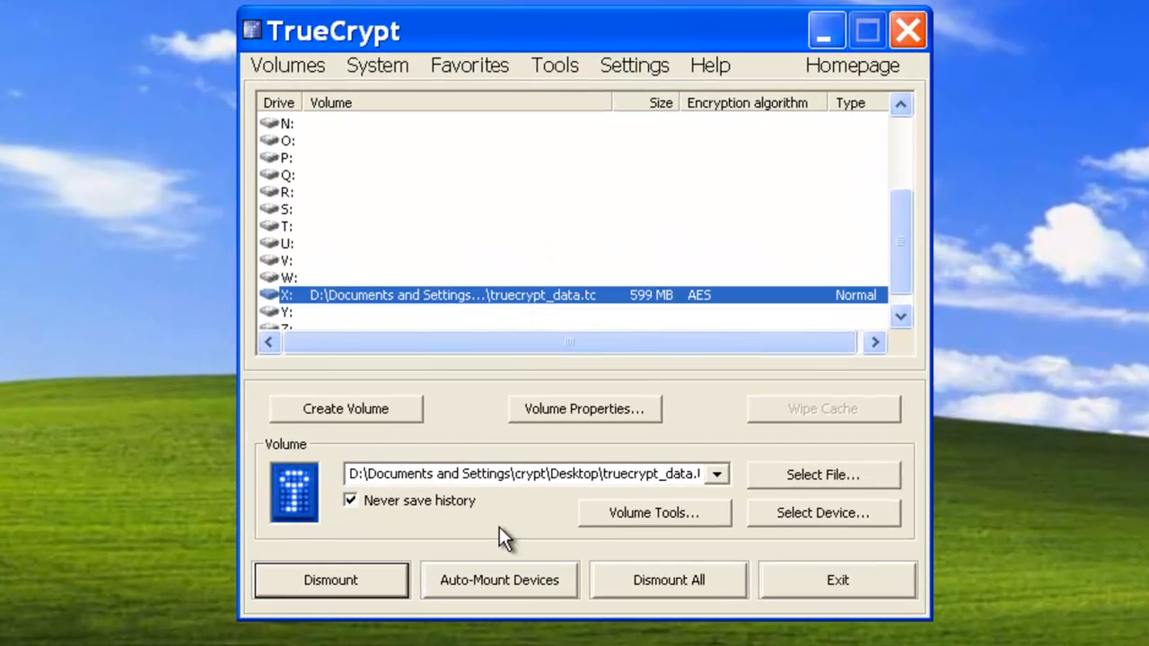
left_click(347, 572)
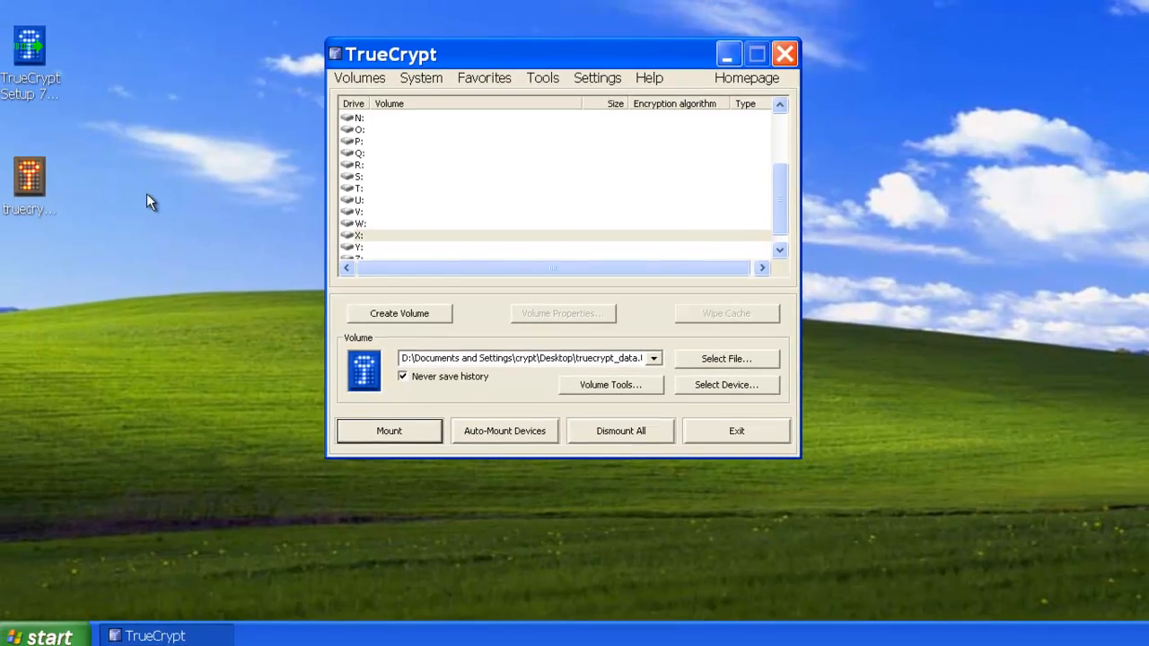
Step: Move the truecrypt_data icon slightly to the right on the Desktop and check the drives listed in My Computer
left_click(26, 178)
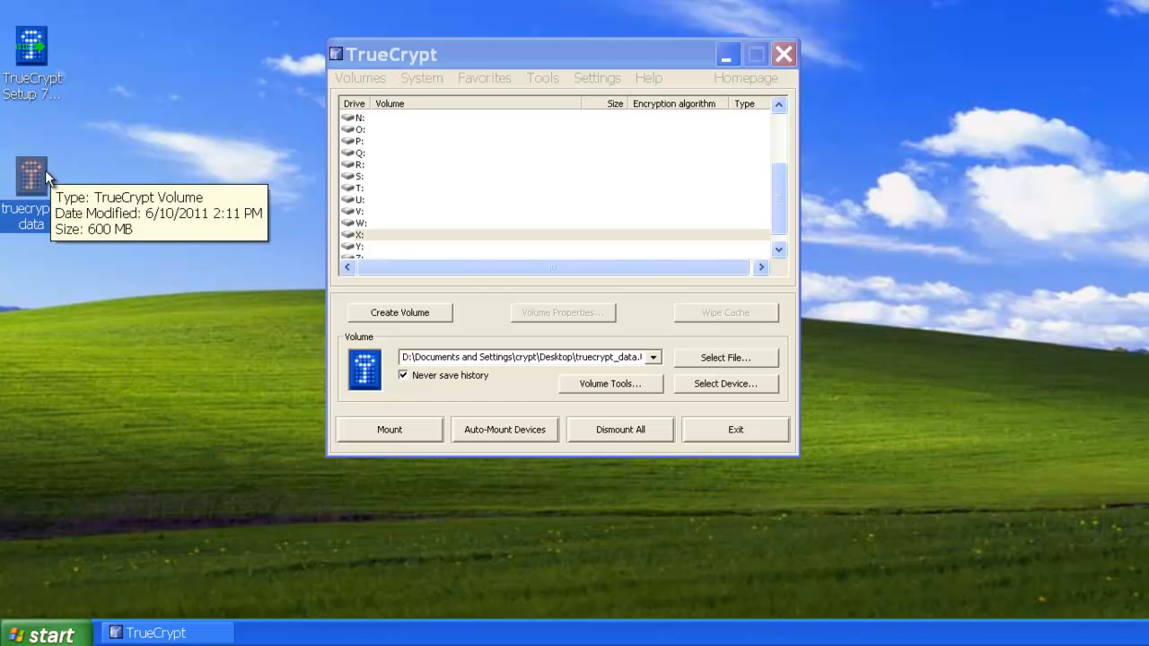
left_click_drag(45, 170, 107, 171)
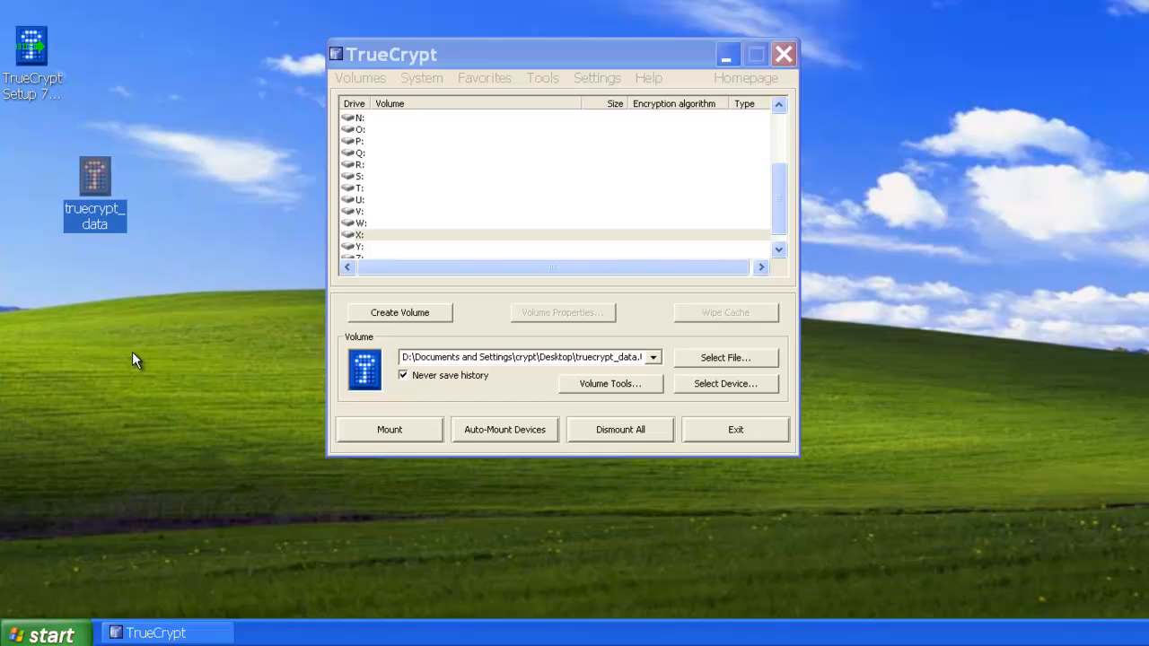
left_click(47, 635)
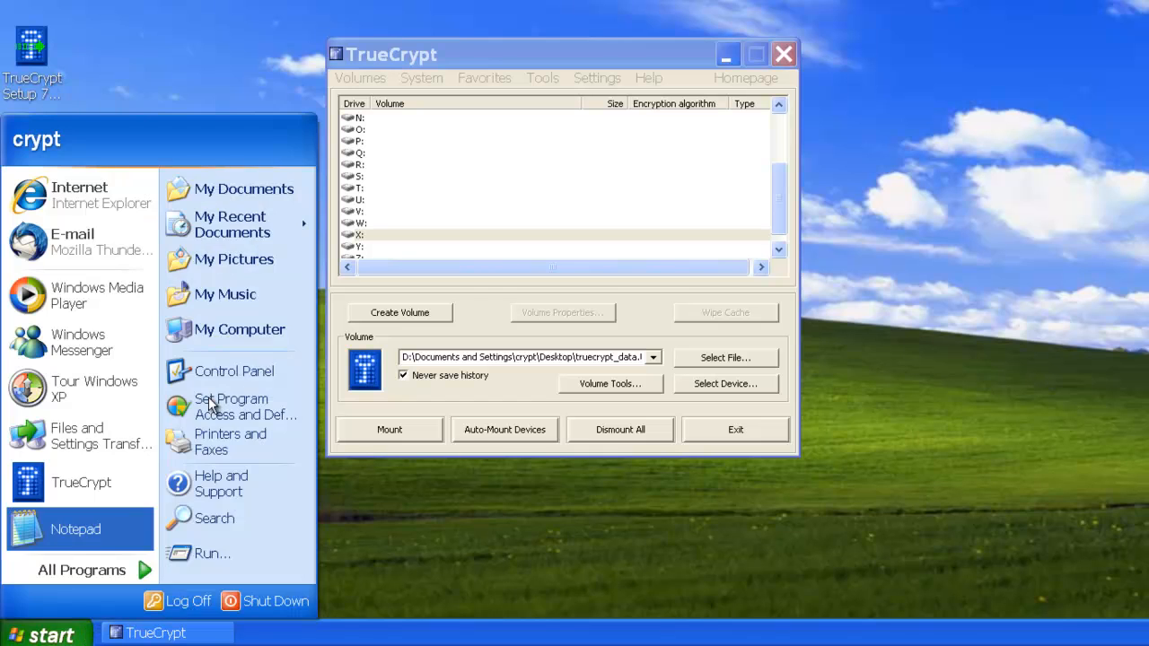
left_click(251, 324)
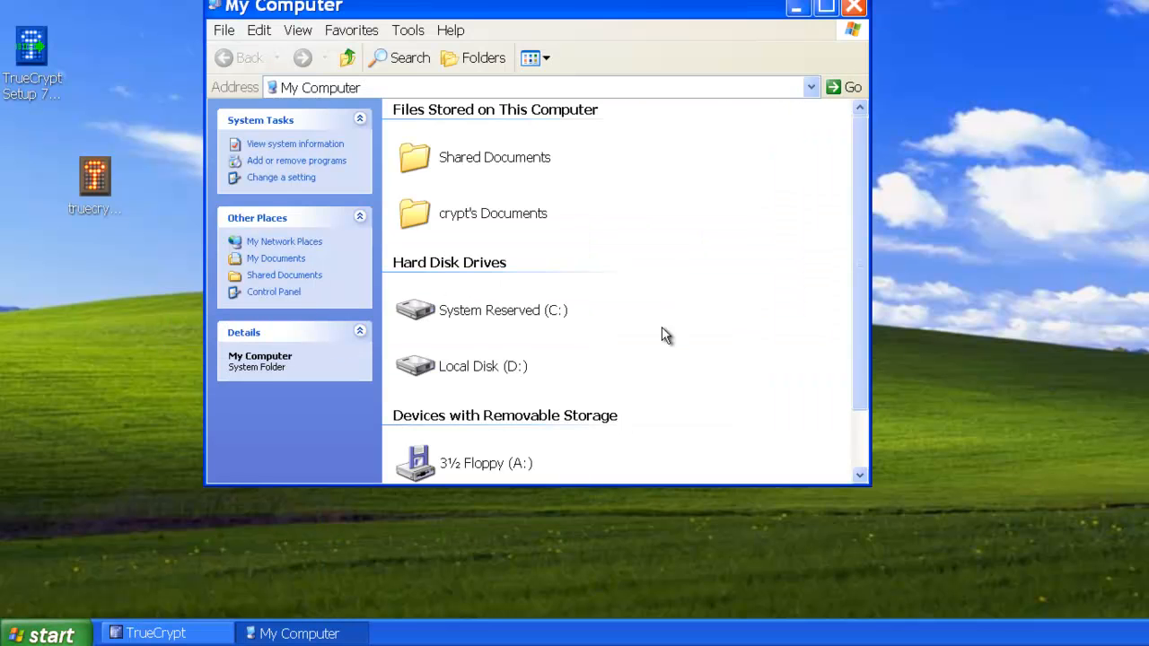
left_click(856, 7)
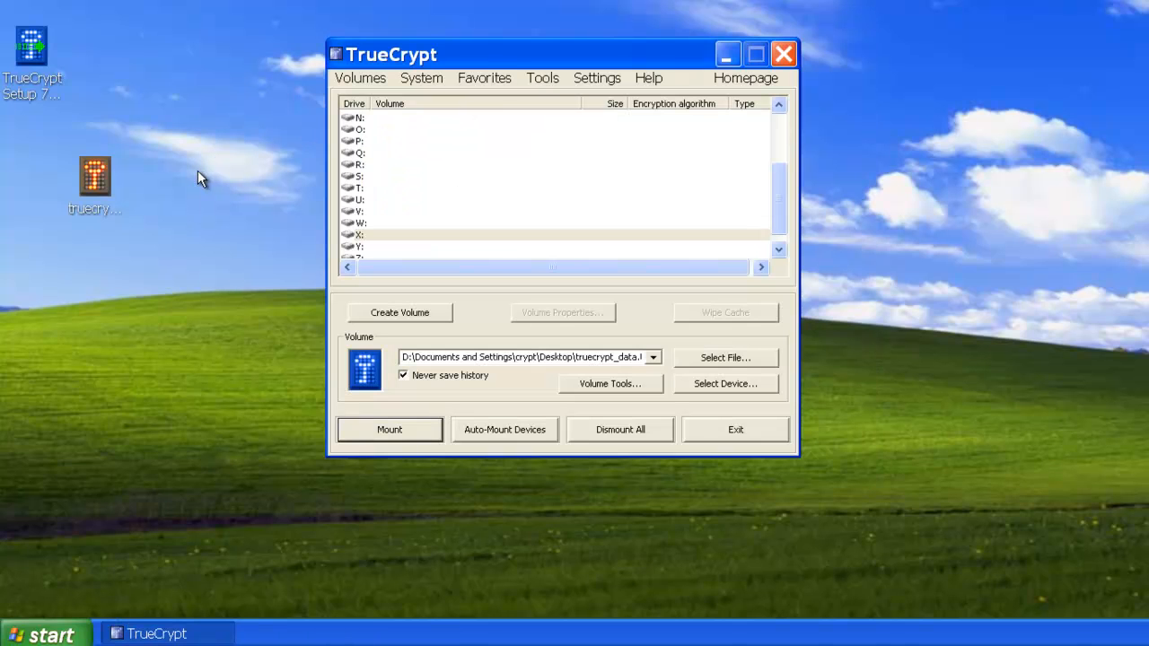
Step: Mount the truecrypt_data volume on drive X: again, entering the volume password
double_click(97, 179)
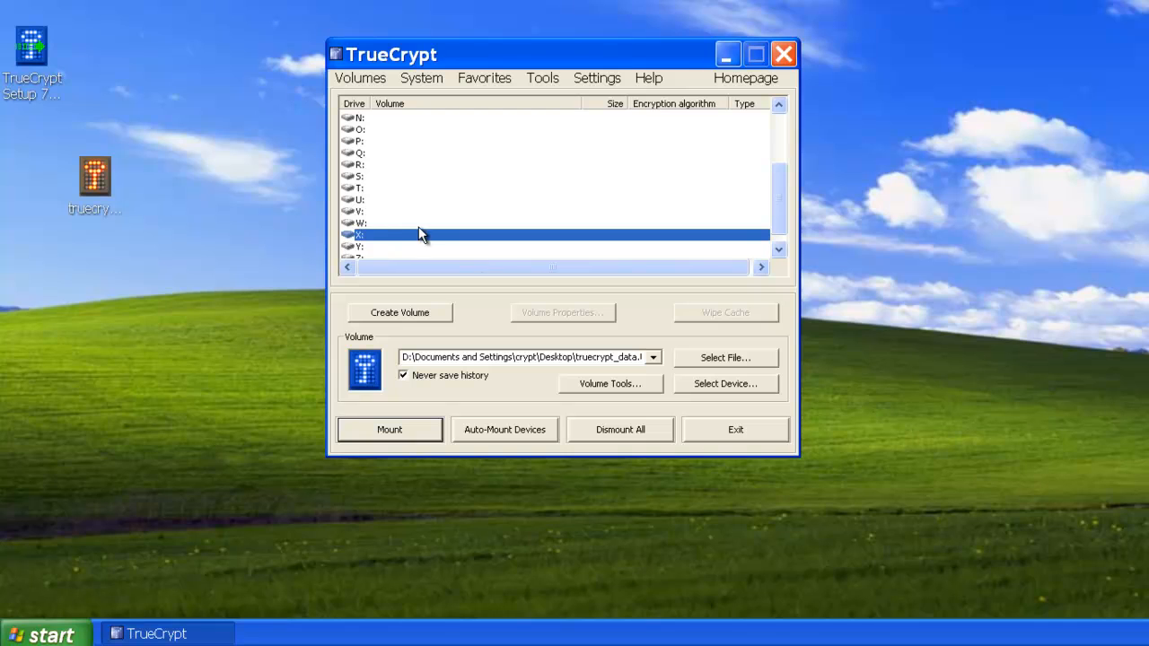
left_click(414, 429)
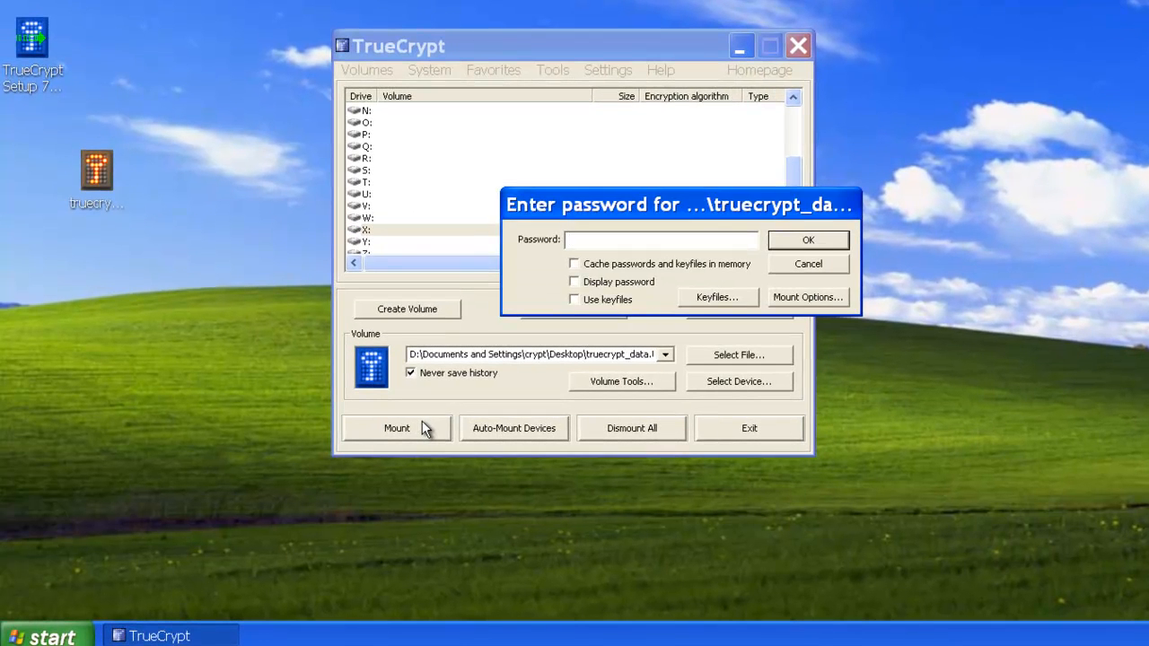
type("t")
type("********")
key("Return")
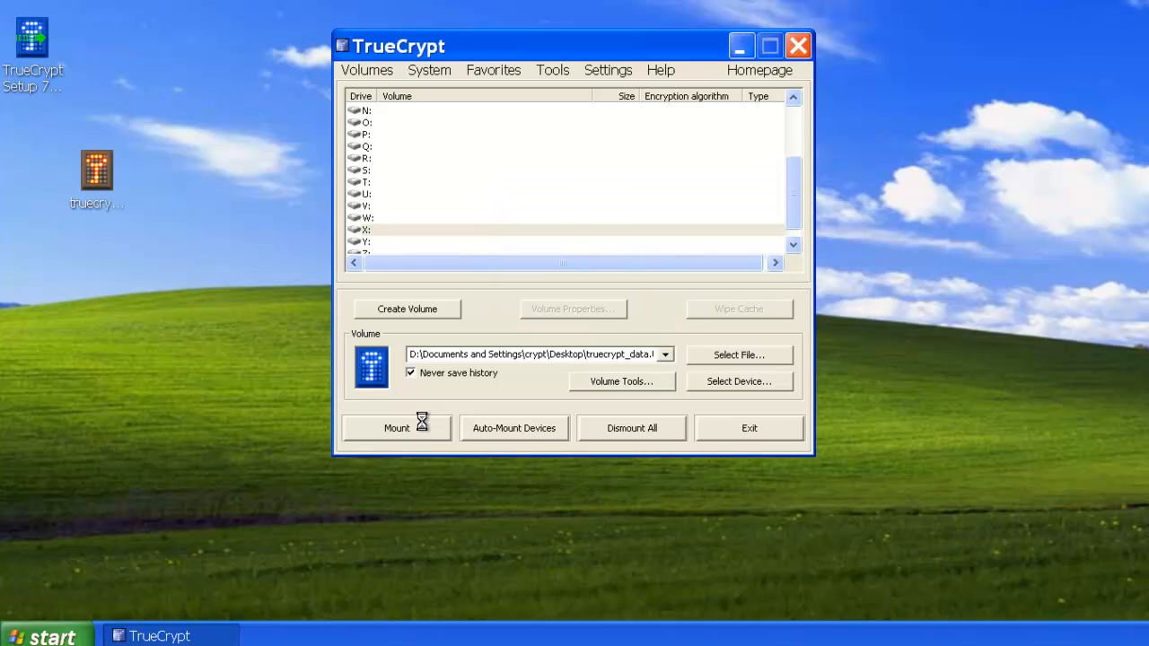
Step: Open drive X: from My Computer to check the files stored in the encrypted volume
left_click(54, 629)
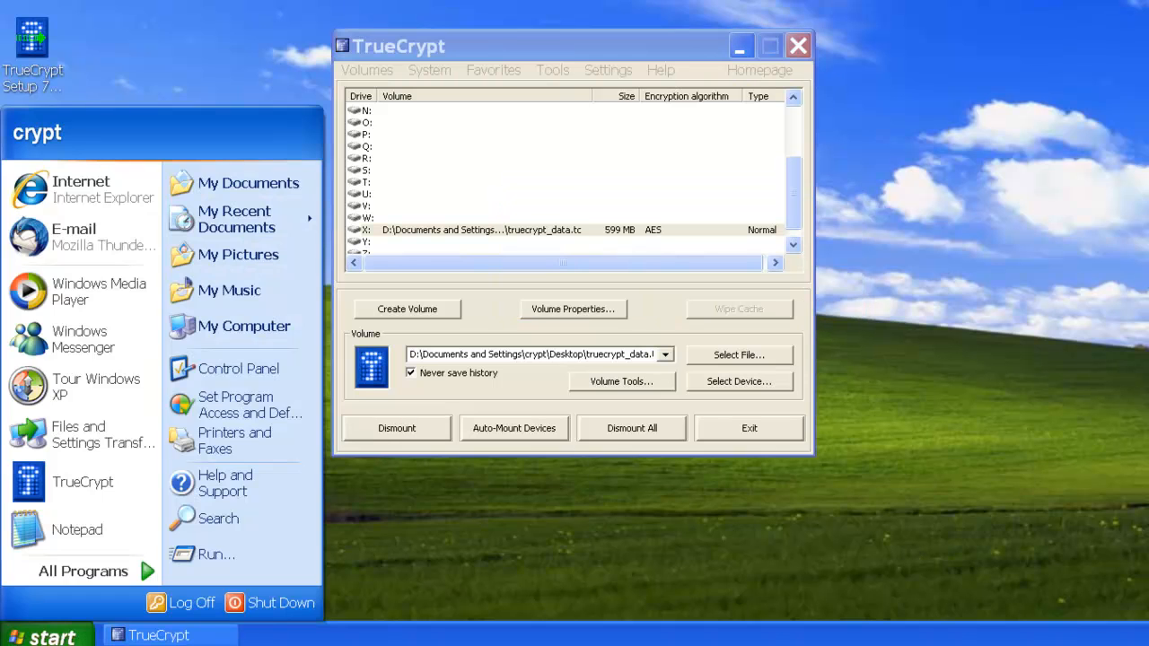
left_click(236, 317)
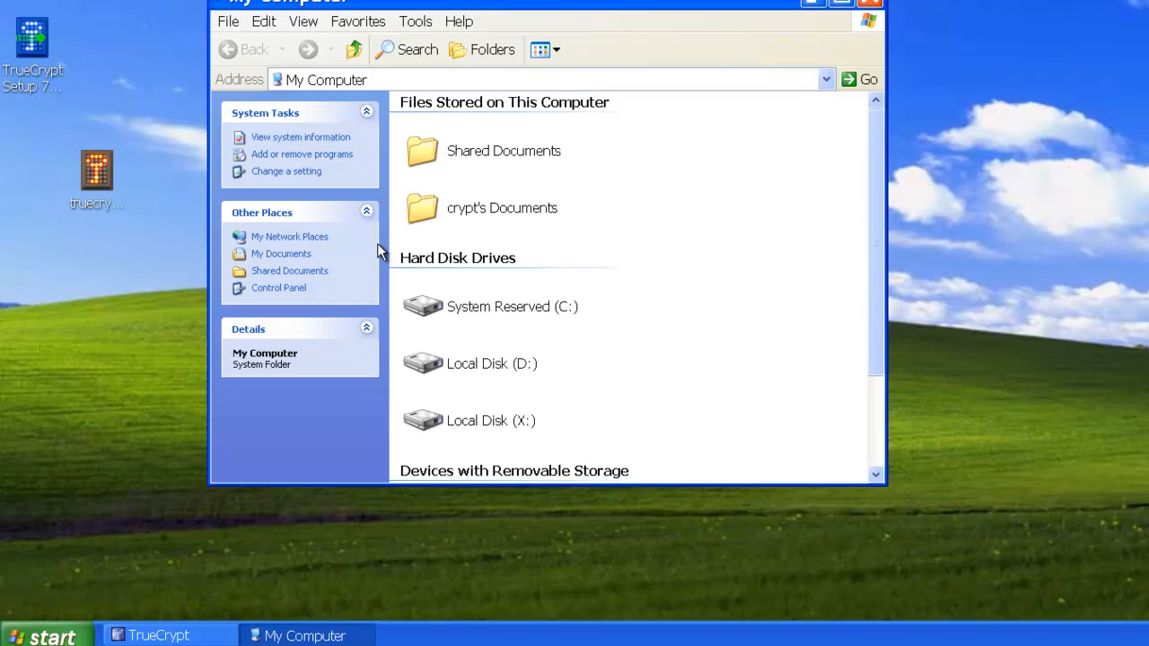
double_click(473, 429)
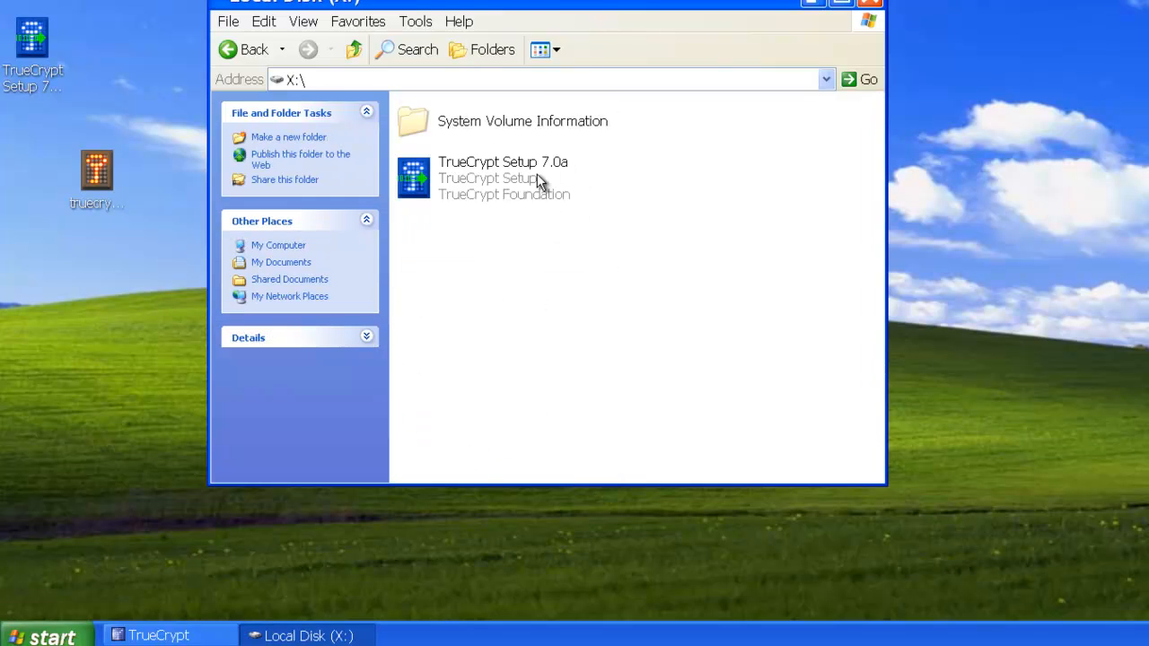
Step: Close the drive X: window and dismount the mounted volume again
left_click(874, 4)
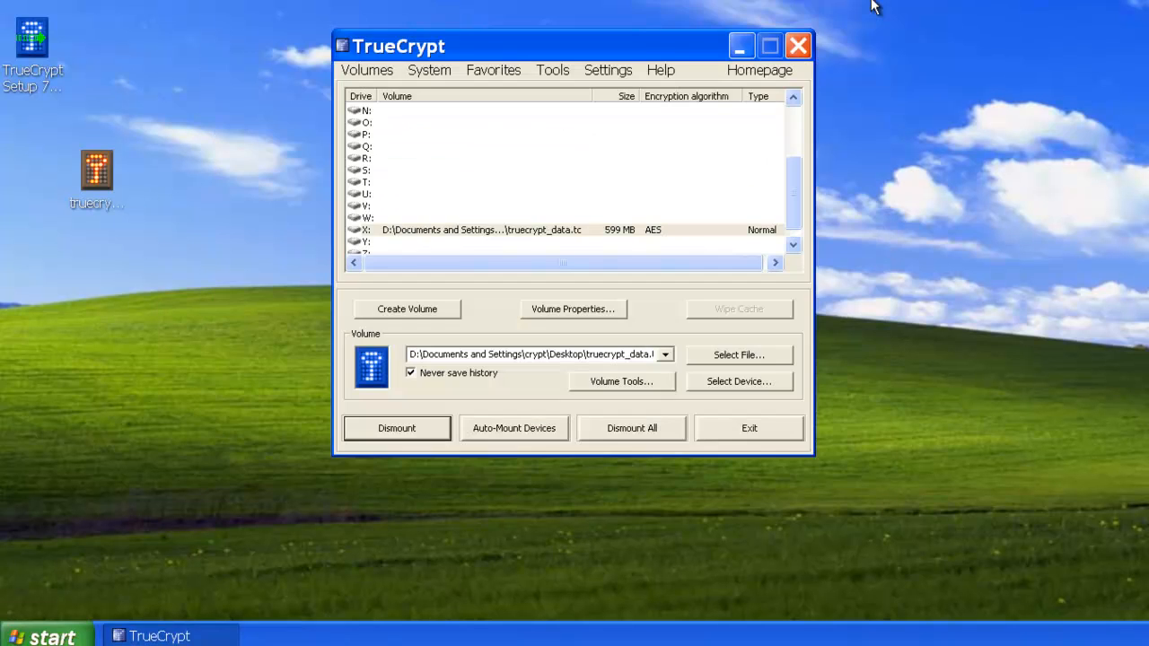
left_click(503, 231)
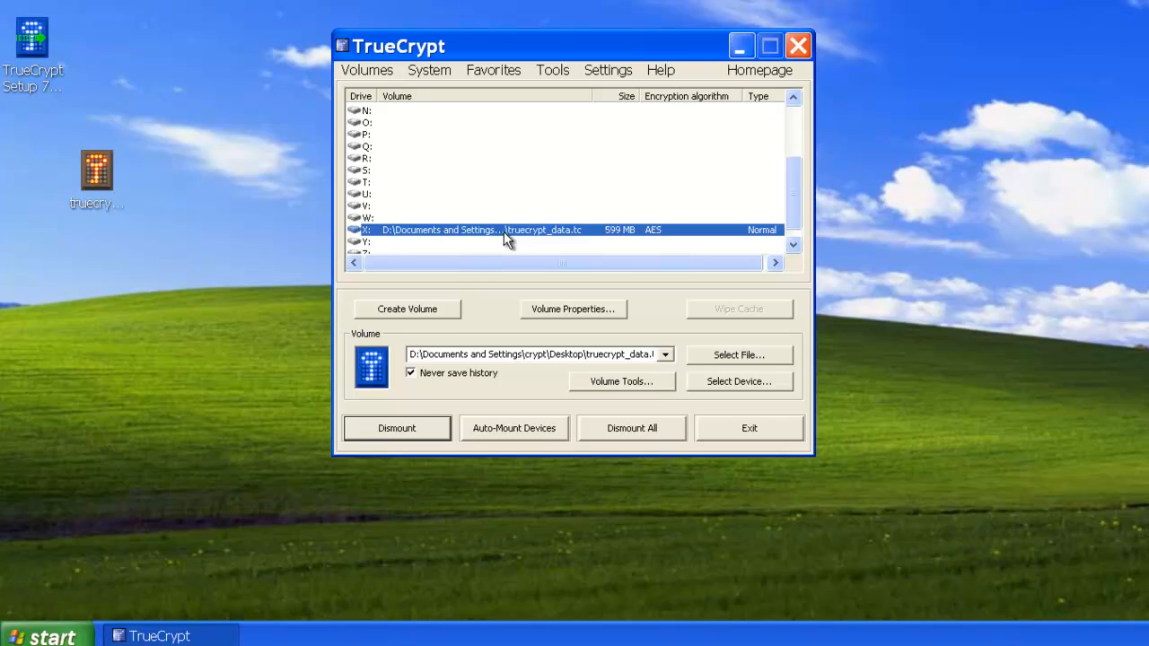
left_click(411, 427)
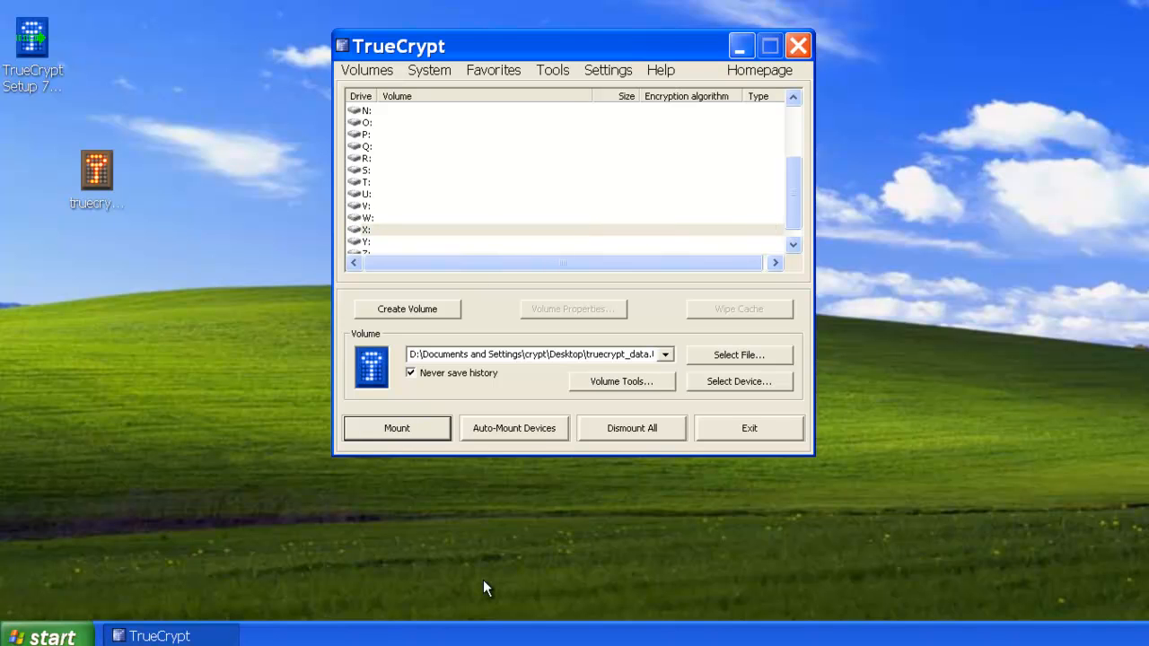